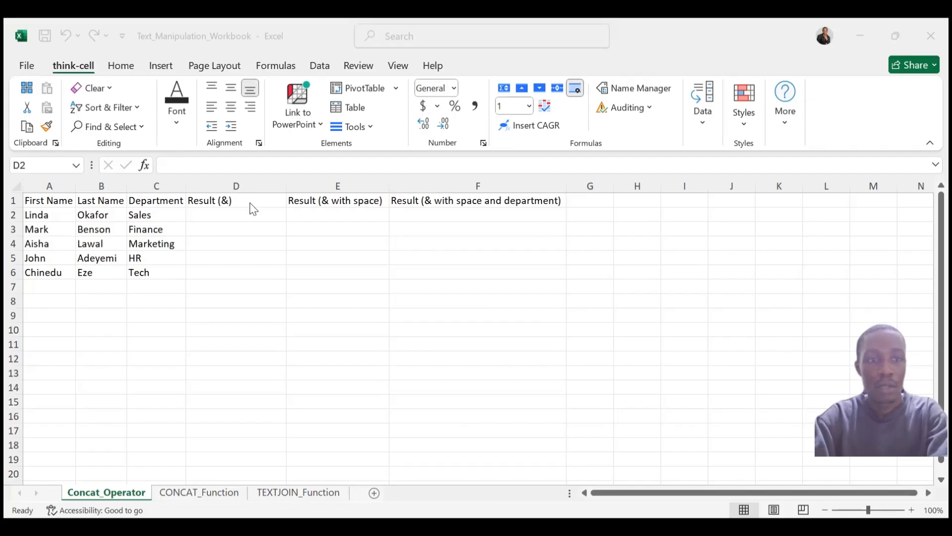
Join first and last names in D2 with =A2&B2, and fill the formula down through D6
{"action": "left_click", "coordinate": [238, 215]}
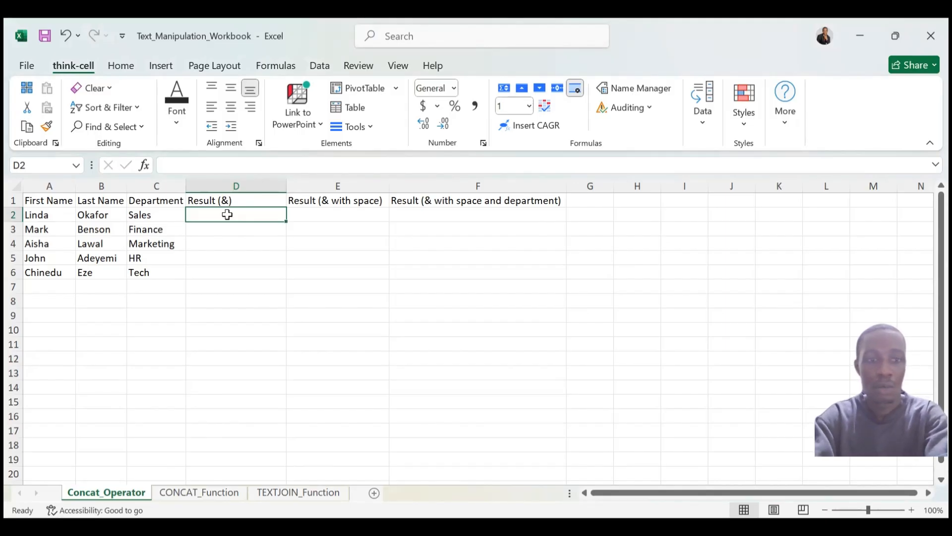
{"action": "type", "text": "="}
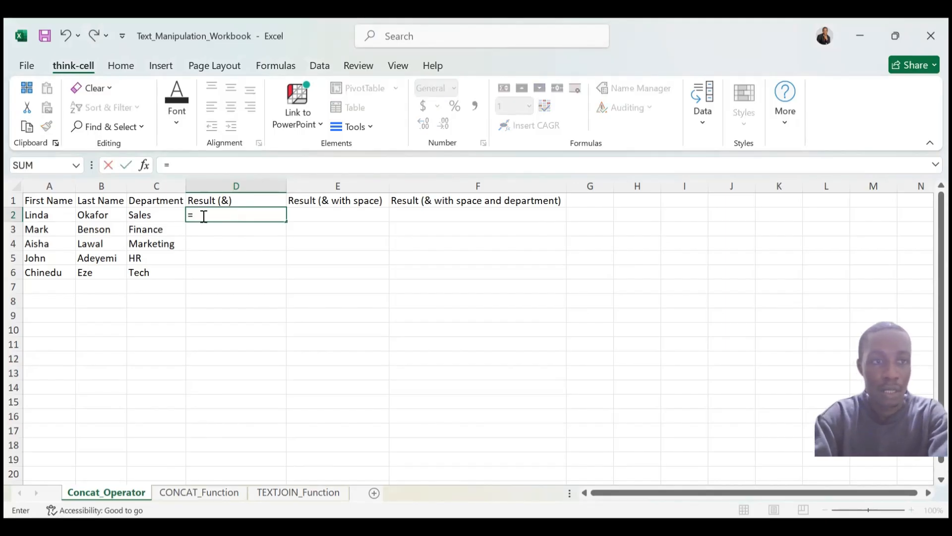
{"action": "left_click", "coordinate": [47, 217]}
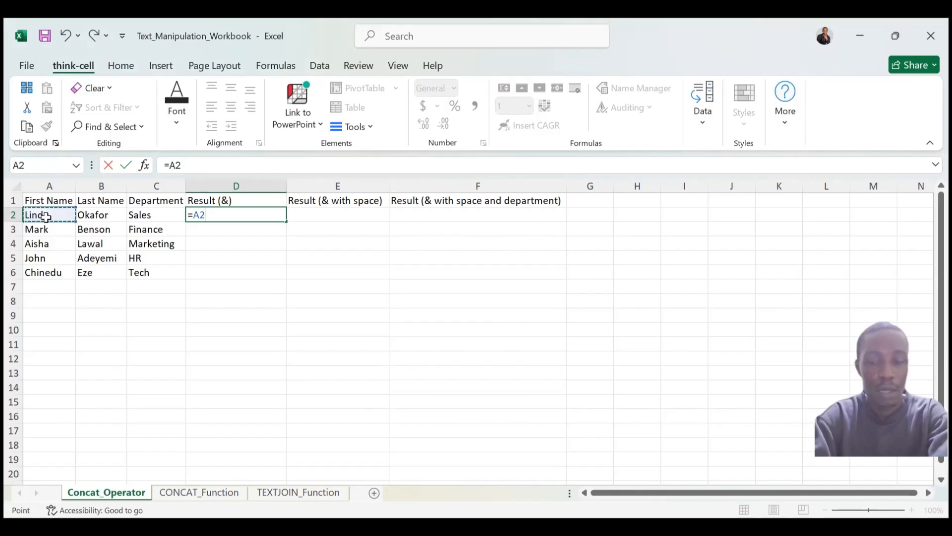
{"action": "type", "text": "&"}
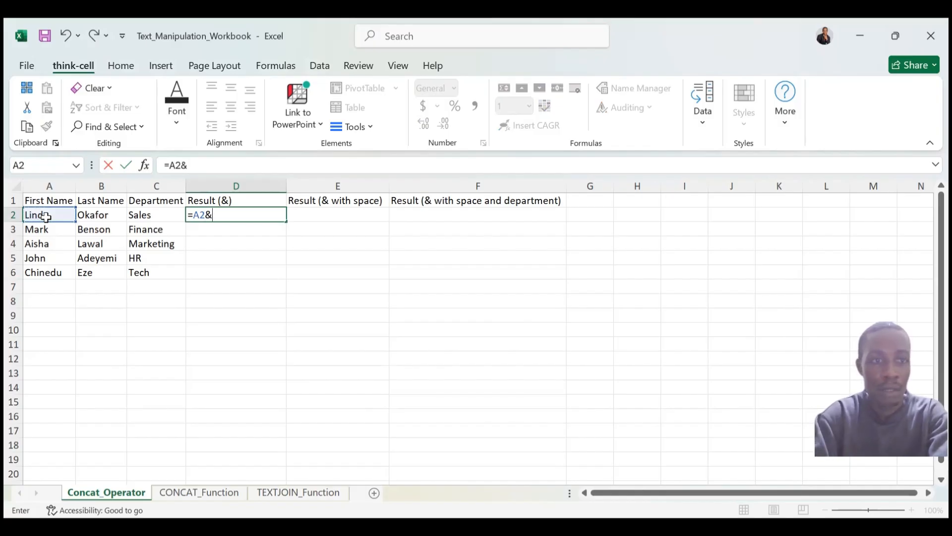
{"action": "left_click", "coordinate": [91, 215]}
{"action": "key", "text": "Return"}
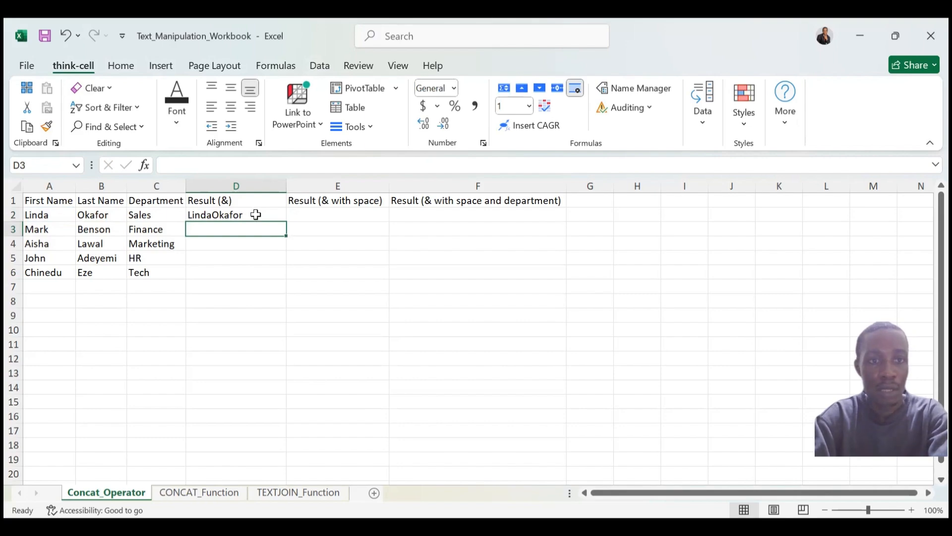
{"action": "left_click", "coordinate": [263, 215]}
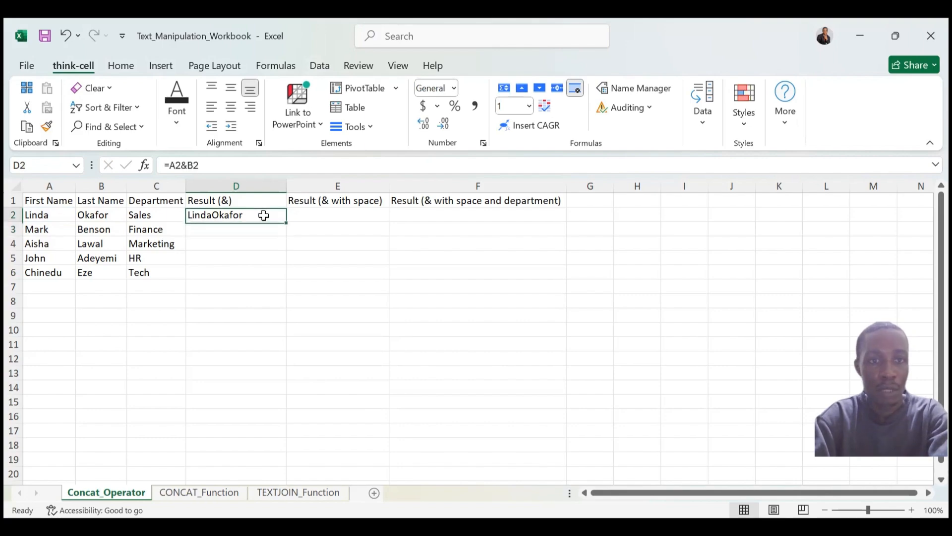
{"action": "double_click", "coordinate": [287, 223]}
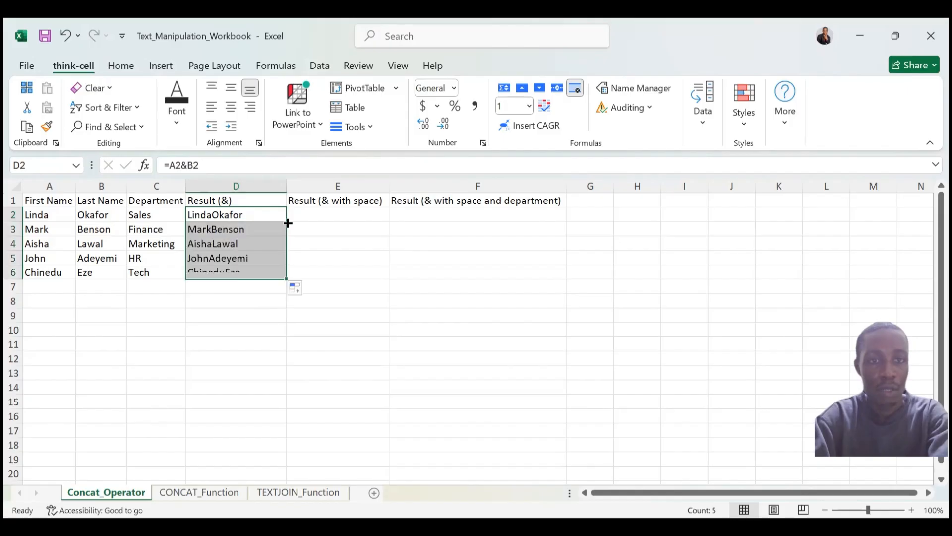
Join first and last names with a space in E2 using =A2&" "&B2, and fill the formula down through E6
{"action": "left_click", "coordinate": [351, 213]}
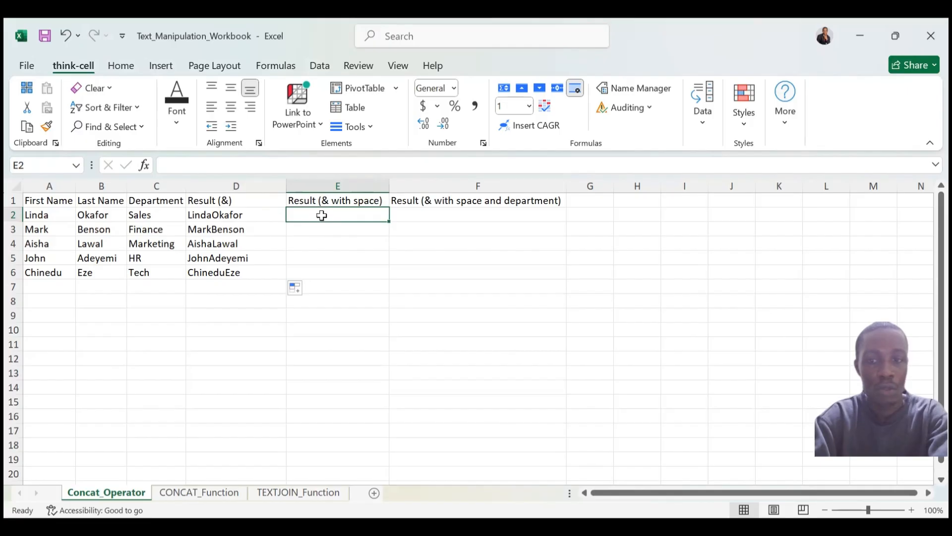
{"action": "type", "text": "="}
{"action": "left_click", "coordinate": [51, 215]}
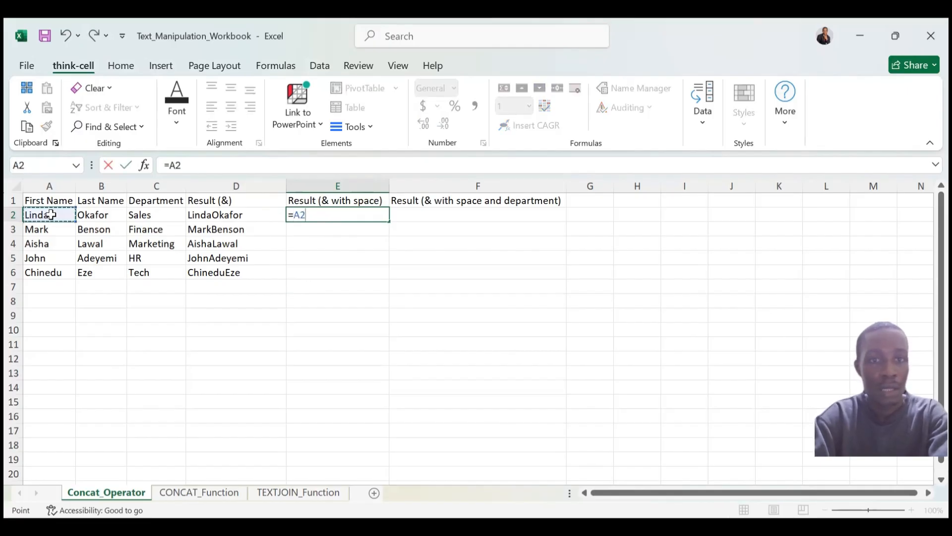
{"action": "type", "text": "&"}
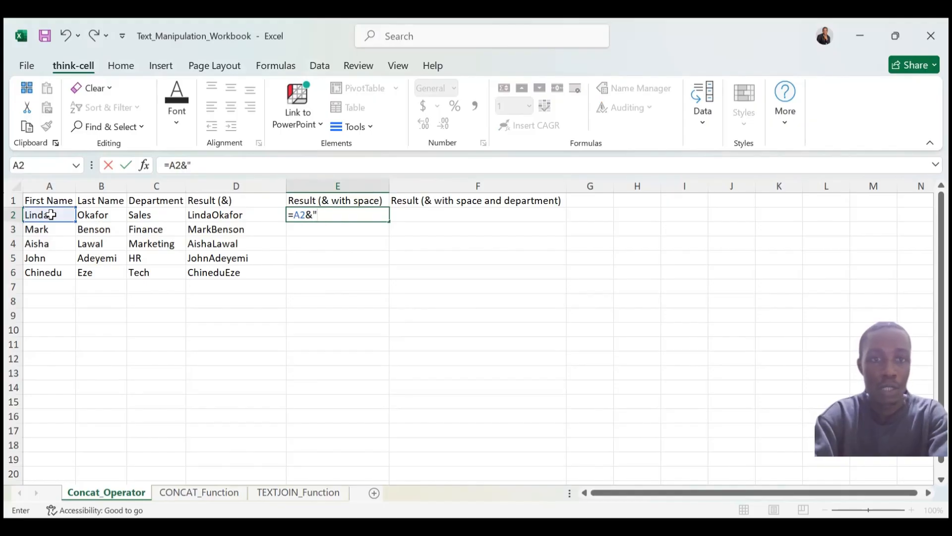
{"action": "type", "text": "\" "}
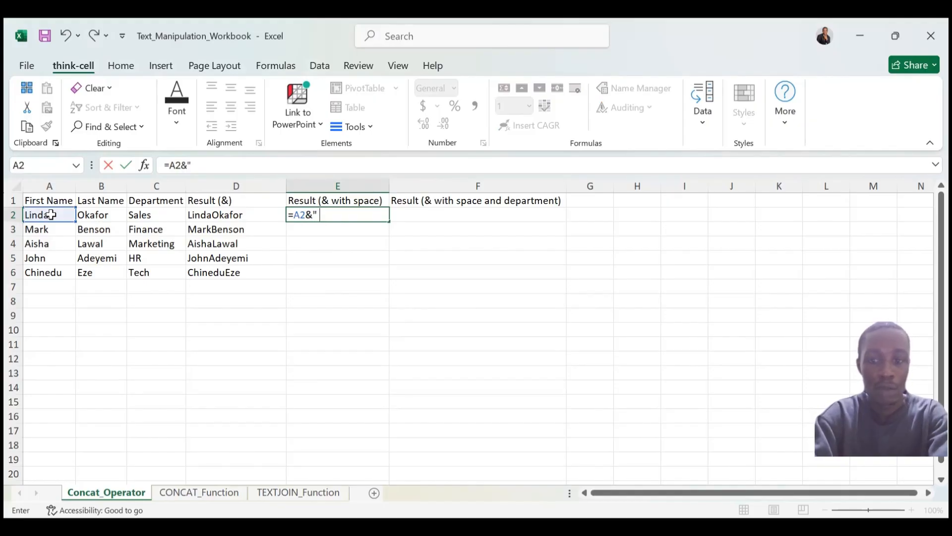
{"action": "type", "text": "\"&"}
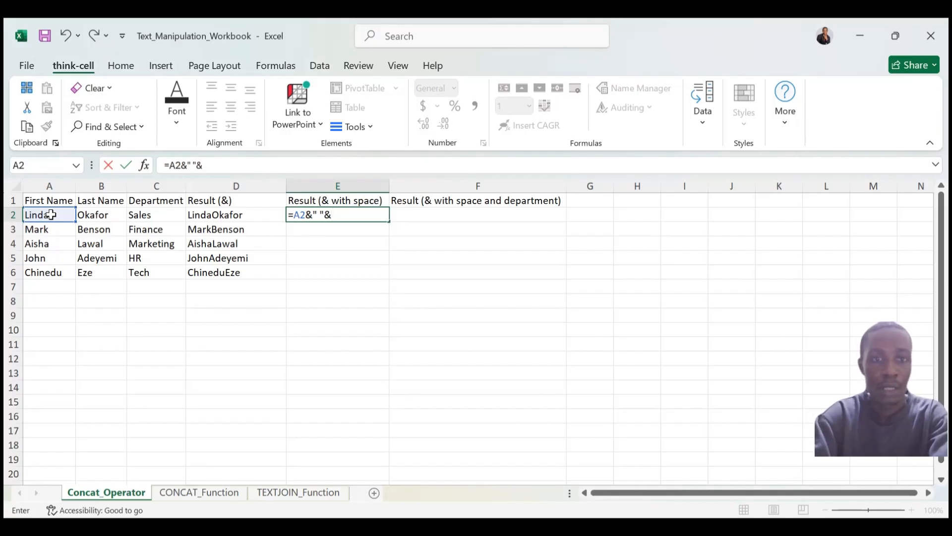
{"action": "left_click", "coordinate": [89, 214]}
{"action": "key", "text": "Return"}
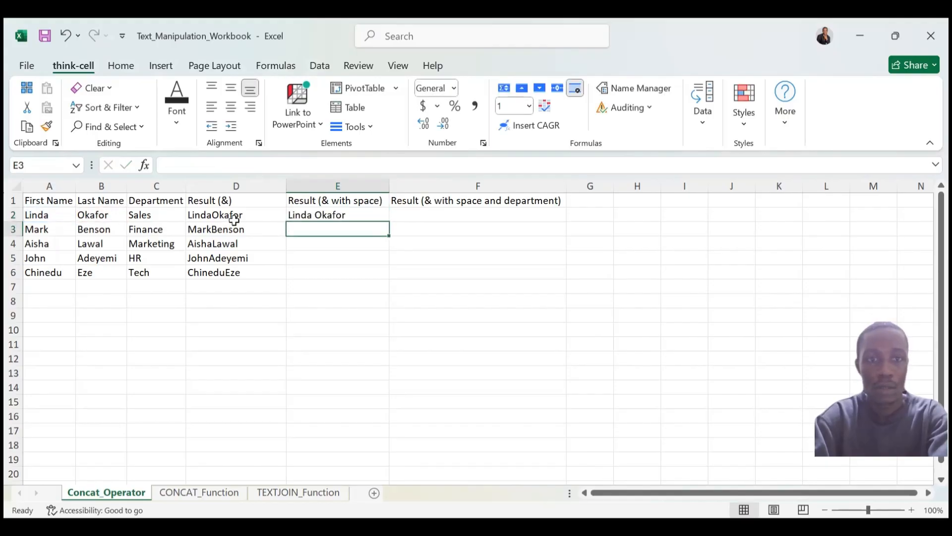
{"action": "left_click", "coordinate": [377, 214]}
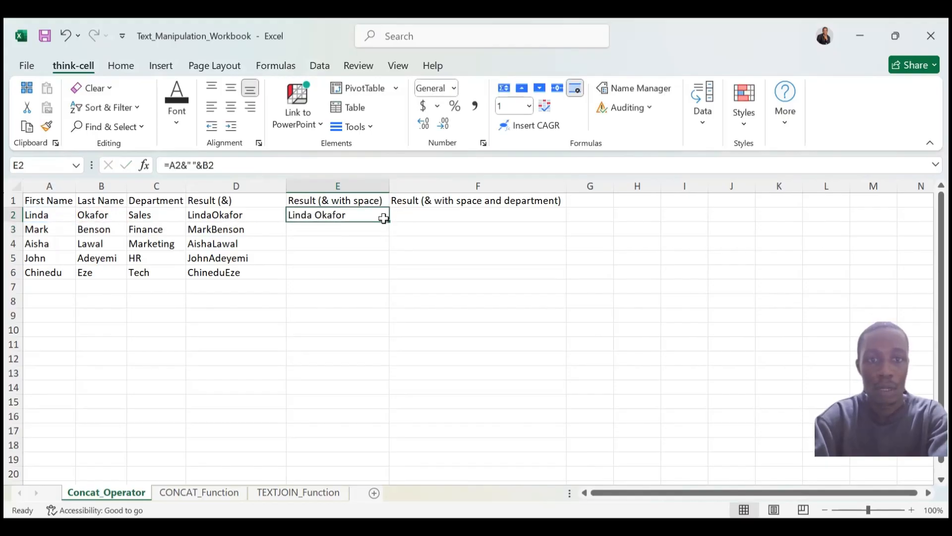
{"action": "double_click", "coordinate": [391, 221]}
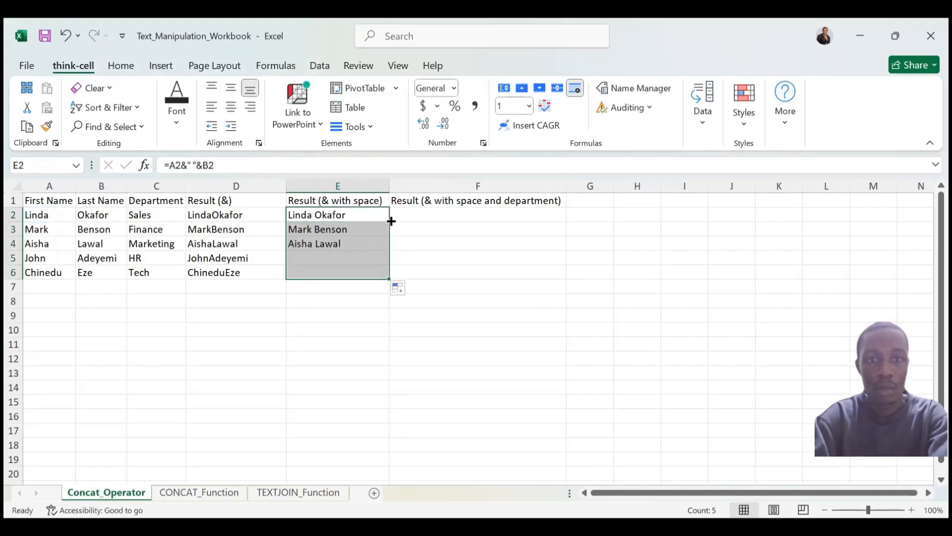
Start a formula in F2 joining first name, last name and department with a space and a comma: =A2&" "&B2&", "&C2
{"action": "left_click", "coordinate": [422, 214]}
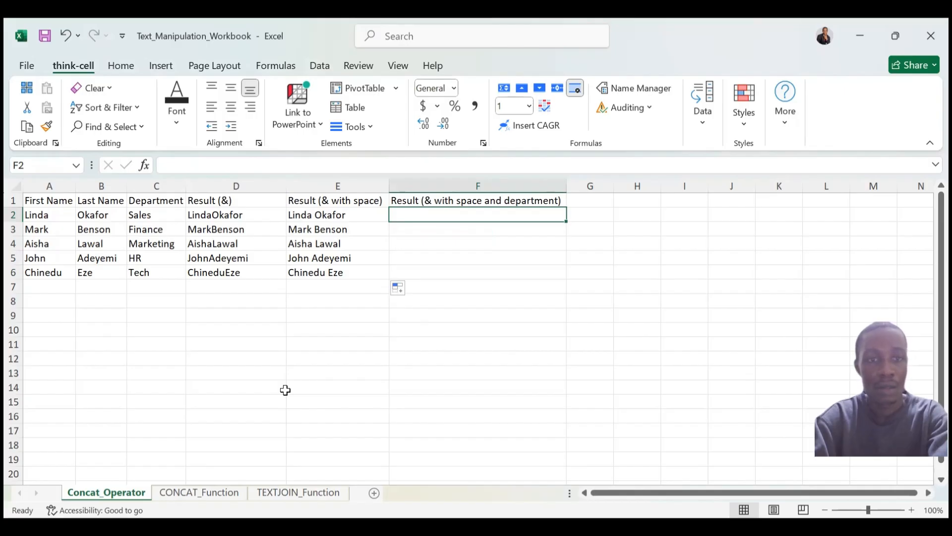
{"action": "type", "text": "="}
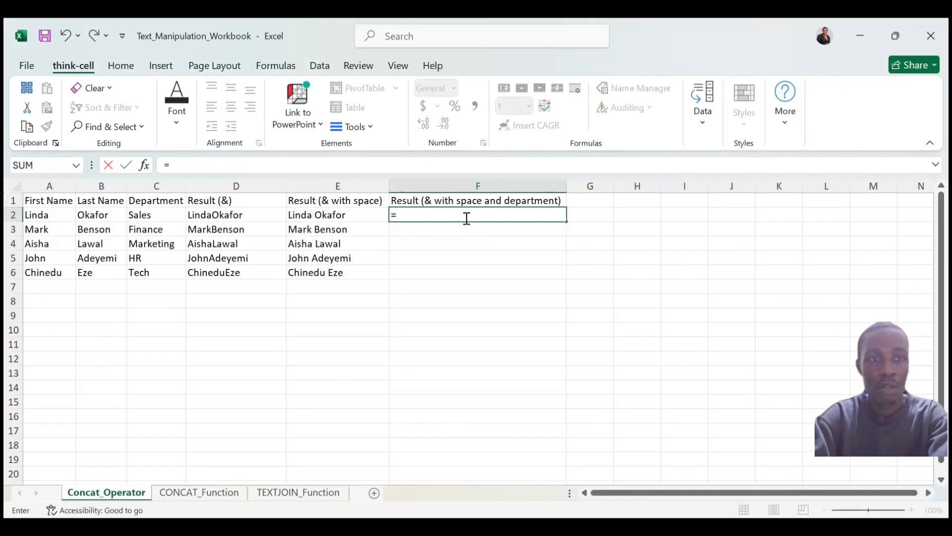
{"action": "left_click", "coordinate": [37, 214]}
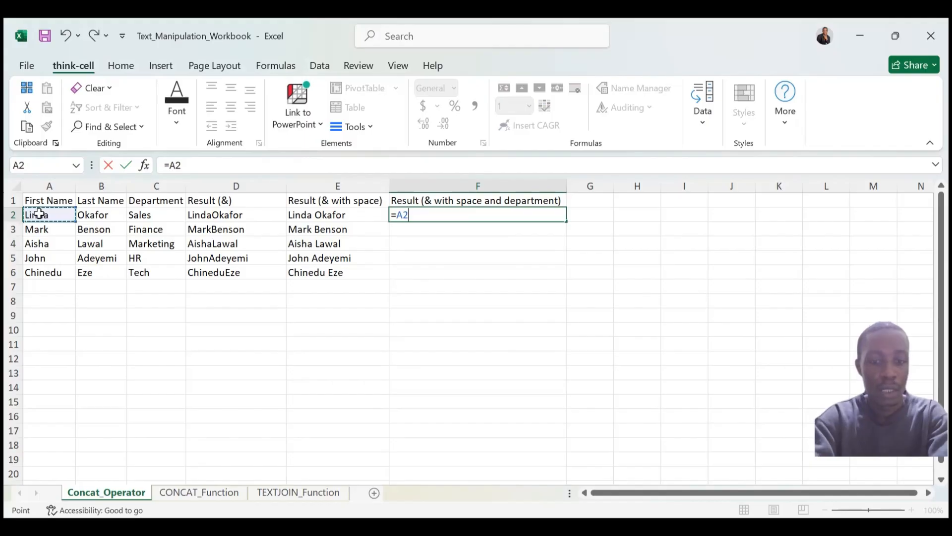
{"action": "type", "text": "&\" \"&"}
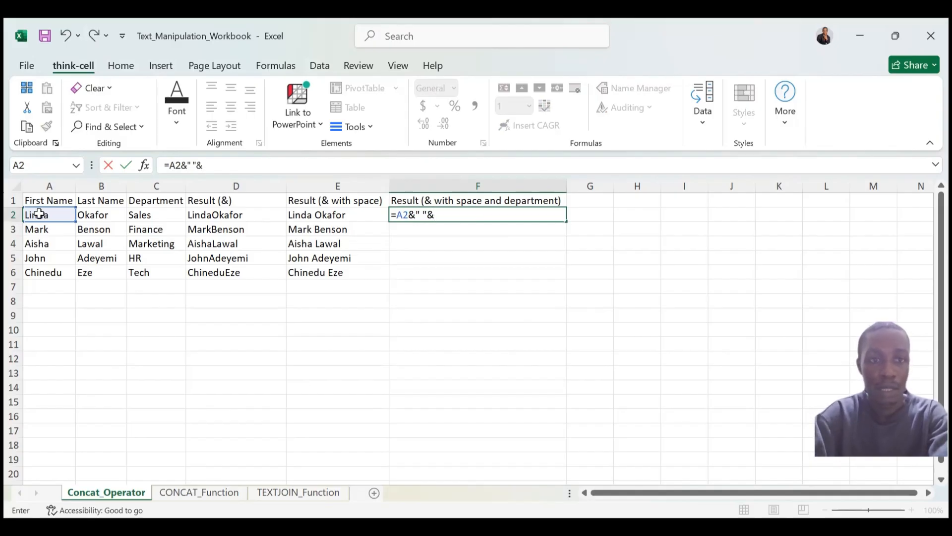
{"action": "left_click", "coordinate": [89, 216]}
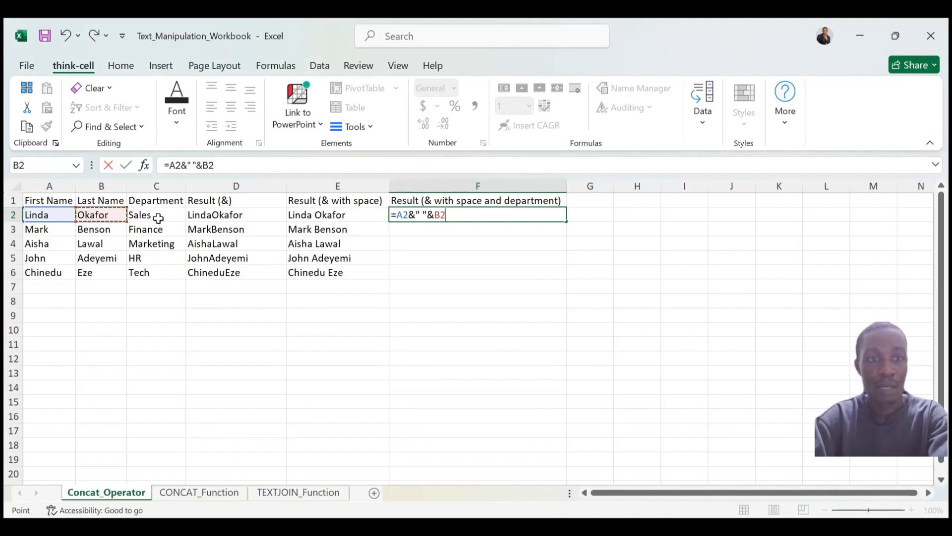
{"action": "type", "text": "&"}
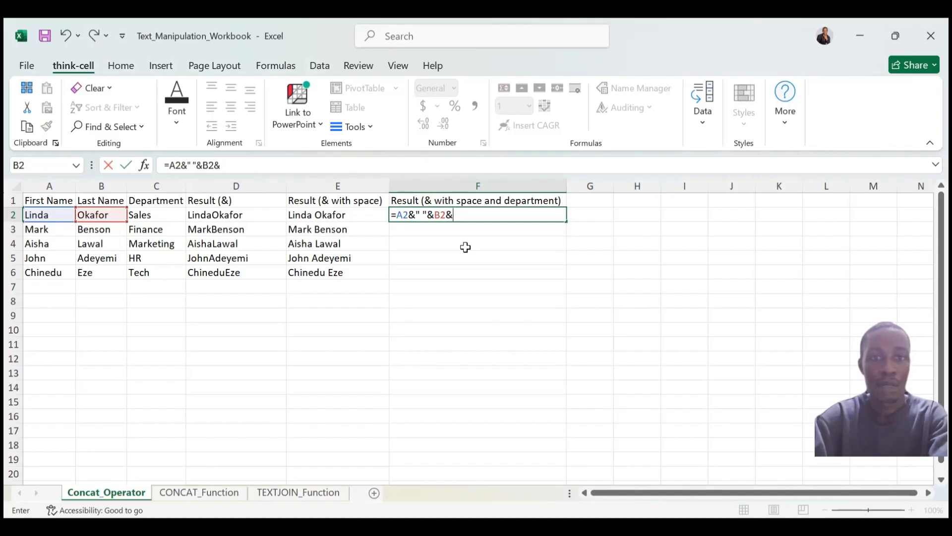
{"action": "type", "text": "\""}
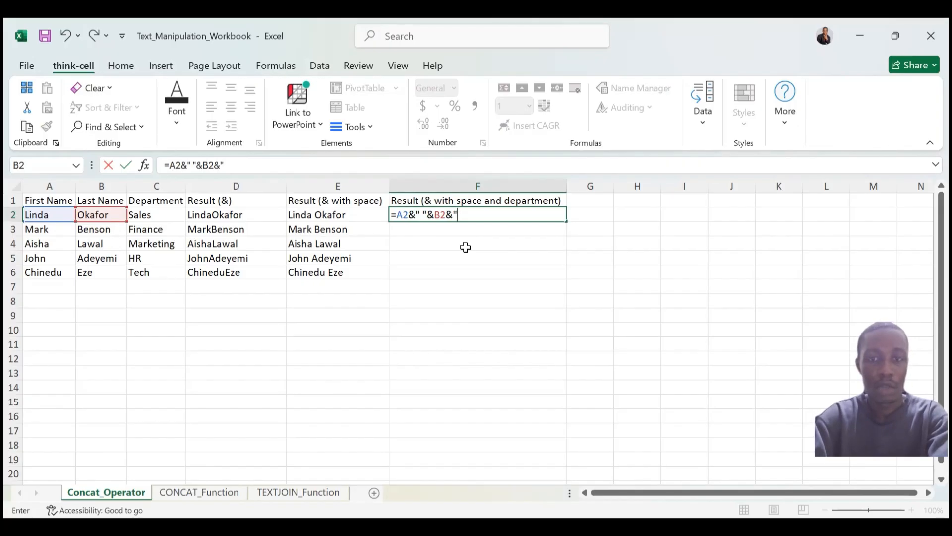
{"action": "type", "text": ","}
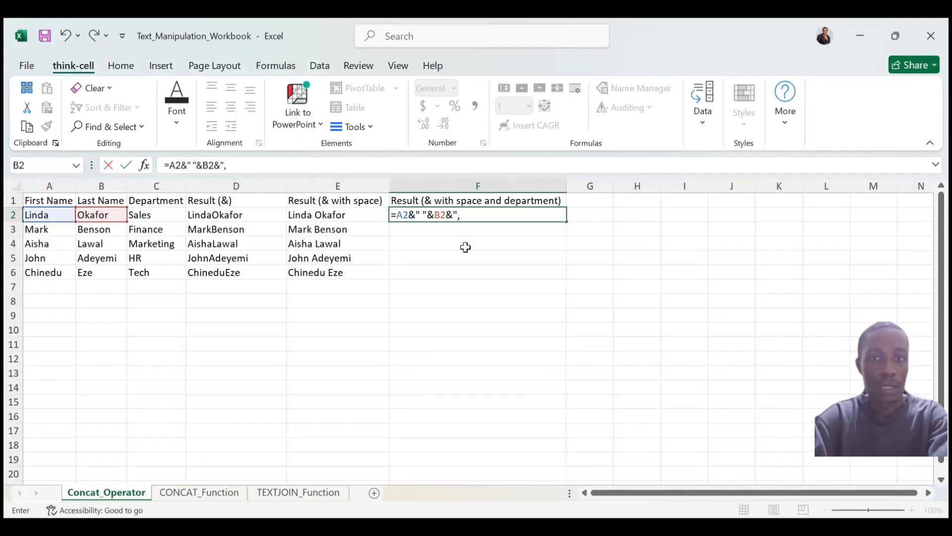
{"action": "type", "text": " \"&"}
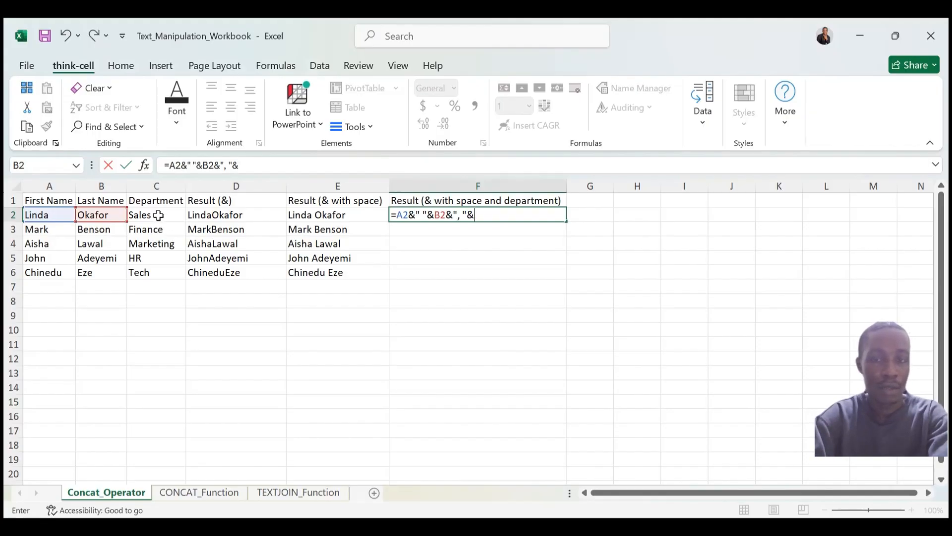
{"action": "left_click", "coordinate": [157, 215]}
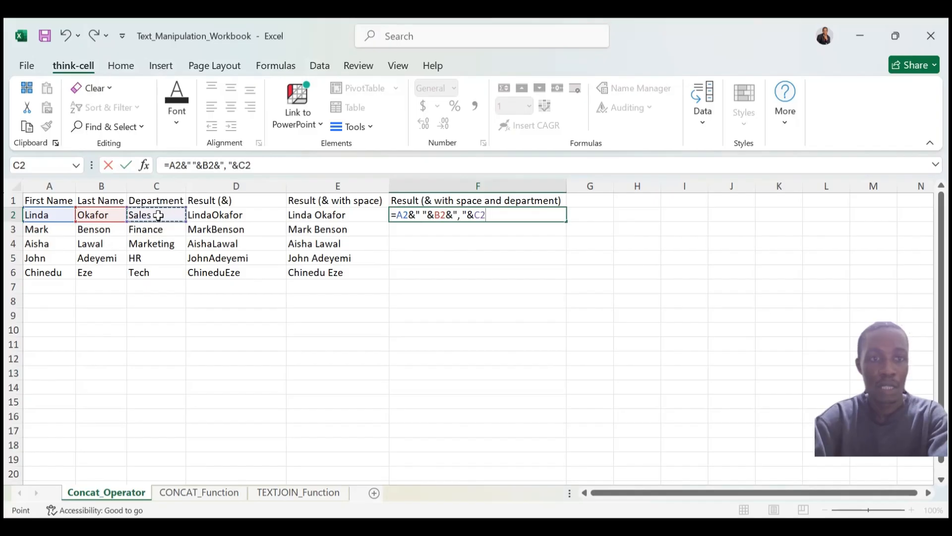
Append &" "&$C$1 to the F2 formula with an absolute reference to the Department header, and fill it down through F6
{"action": "type", "text": "&"}
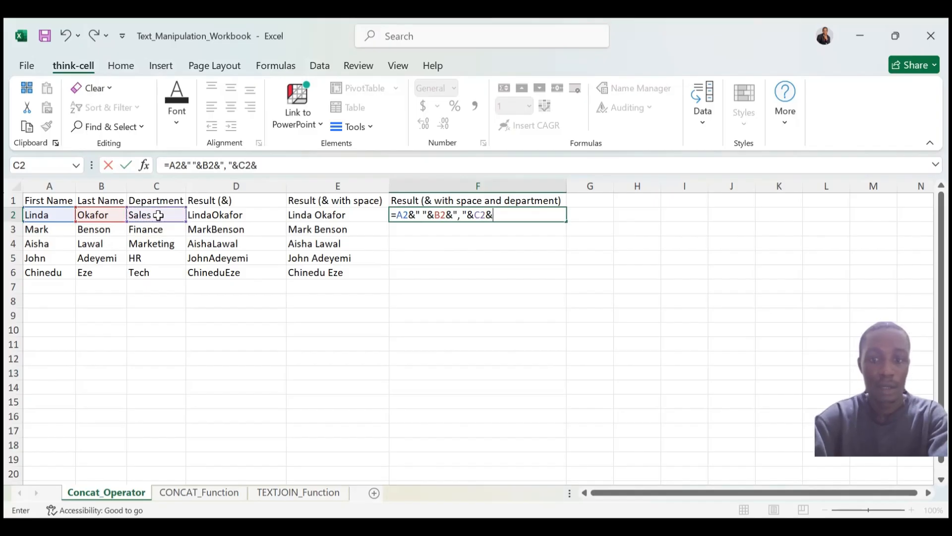
{"action": "type", "text": "\""}
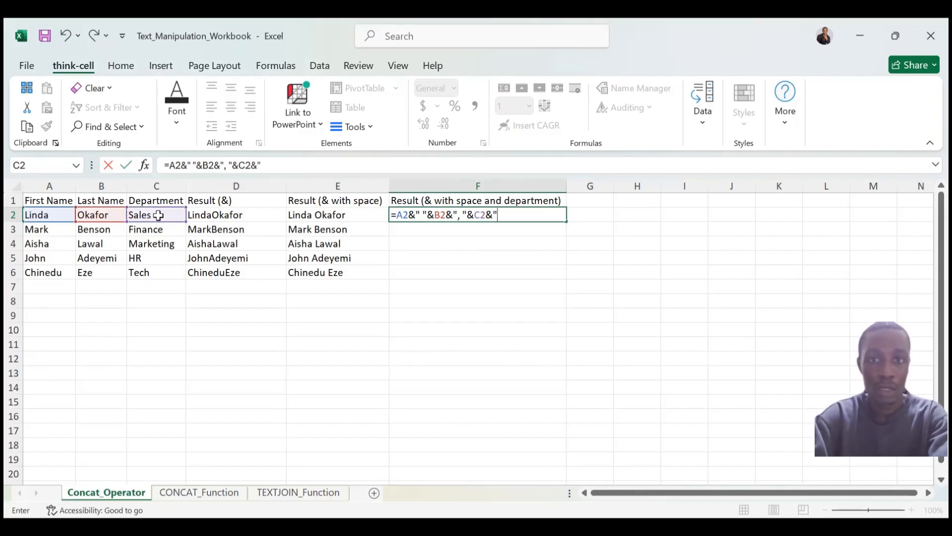
{"action": "type", "text": " \""}
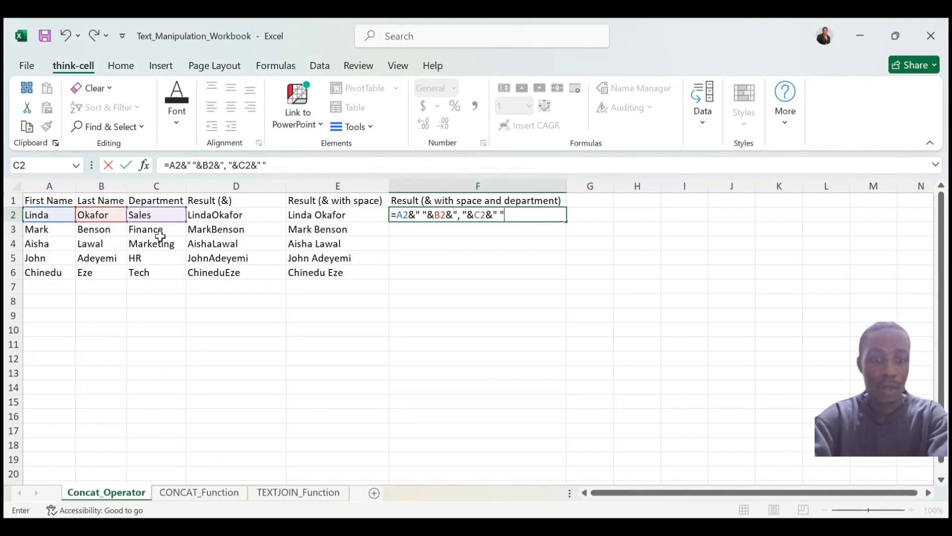
{"action": "type", "text": "&"}
{"action": "left_click", "coordinate": [147, 201]}
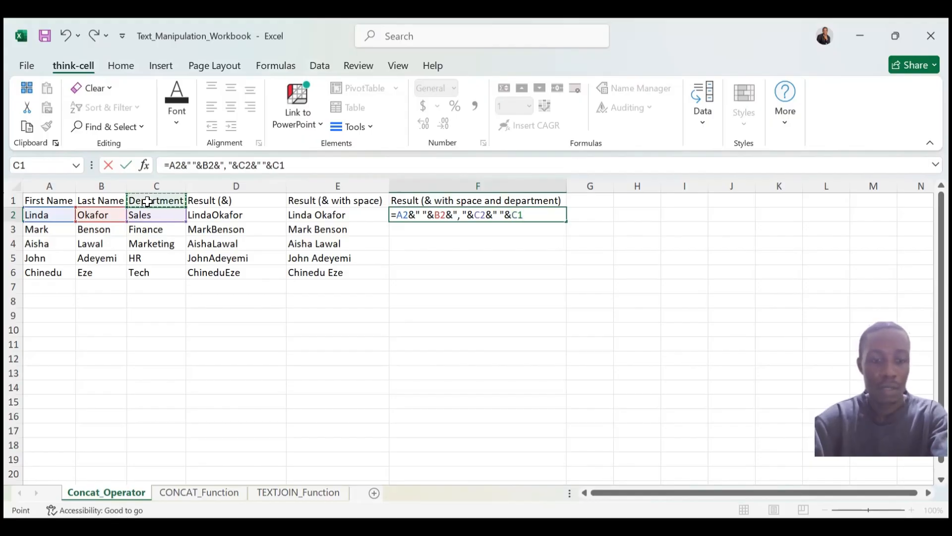
{"action": "key", "text": "F4"}
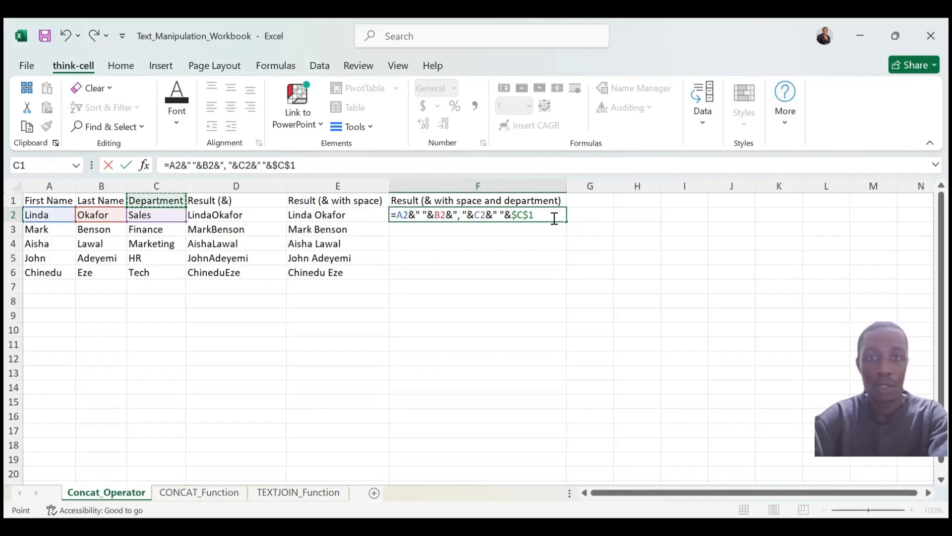
{"action": "key", "text": "Return"}
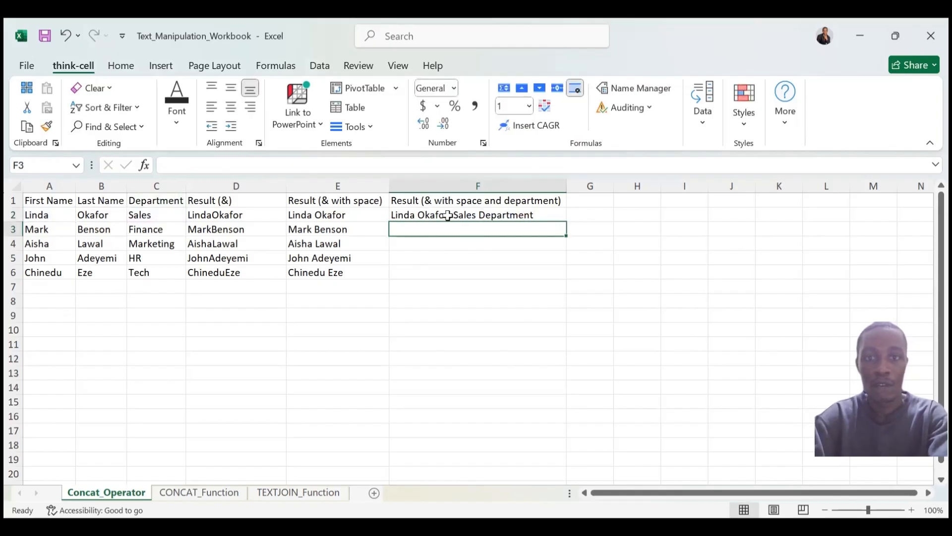
{"action": "left_click", "coordinate": [557, 208]}
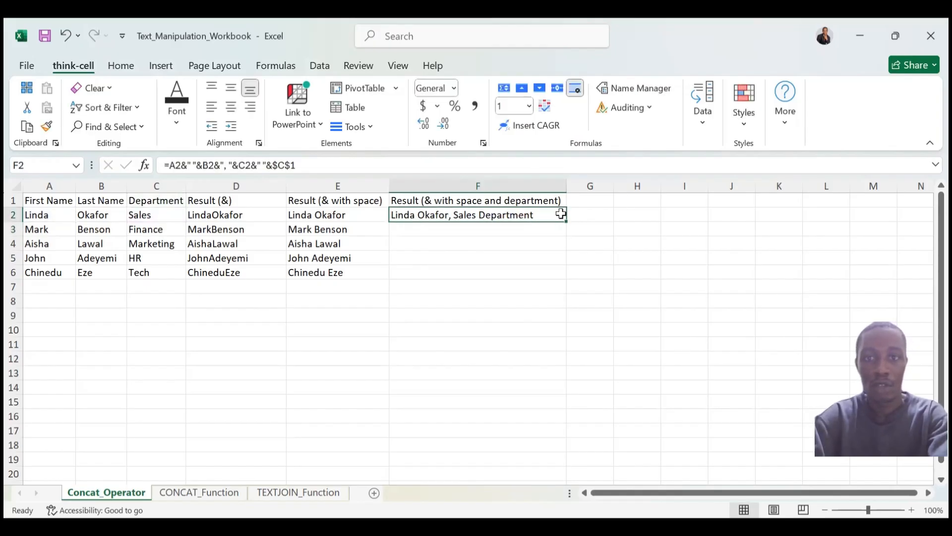
{"action": "double_click", "coordinate": [567, 222]}
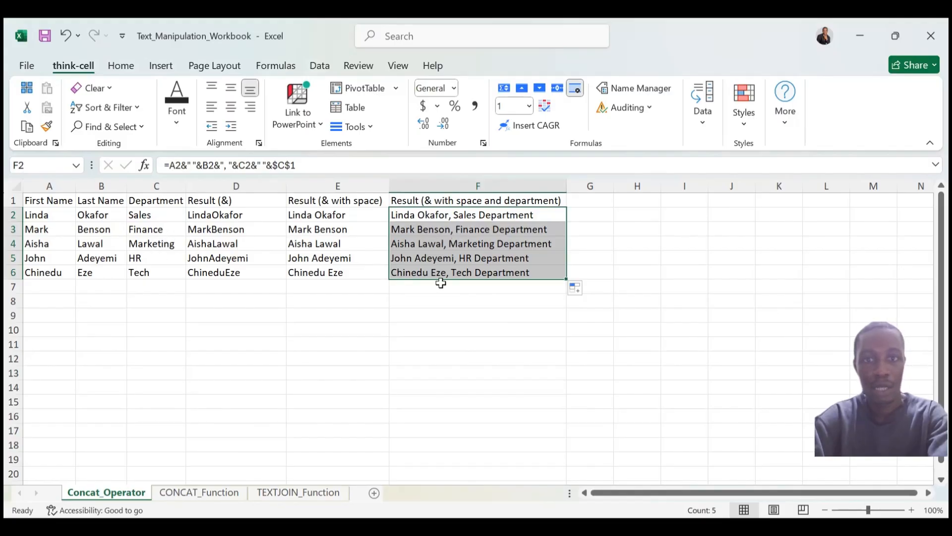
On the CONCAT_Function sheet, join first and last names in D2 with =CONCAT(A2," ",B2), and fill the formula down through D6
{"action": "left_click", "coordinate": [220, 492]}
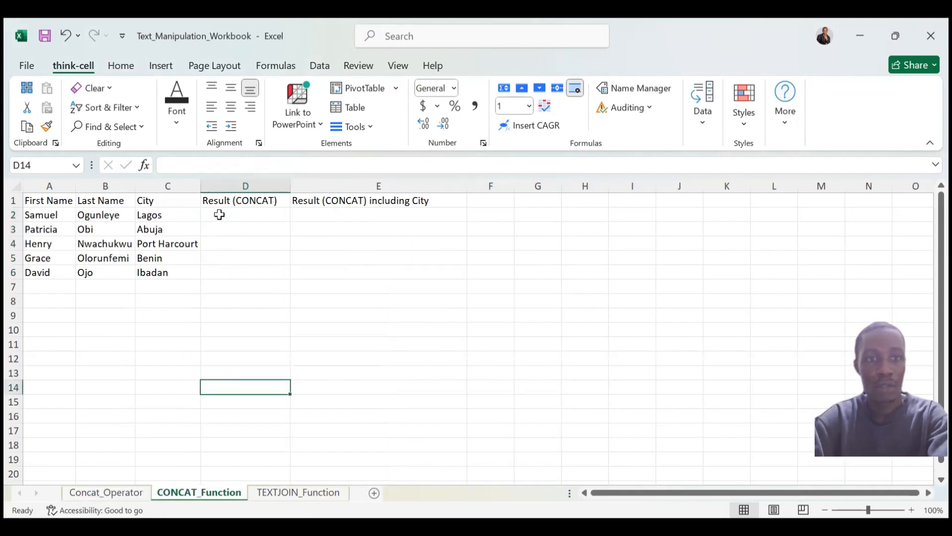
{"action": "left_click", "coordinate": [219, 214]}
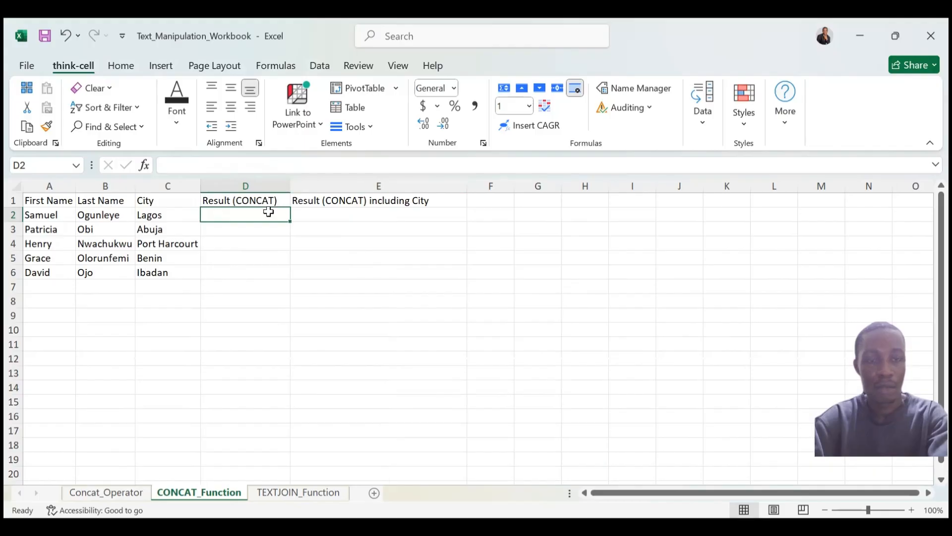
{"action": "type", "text": "="}
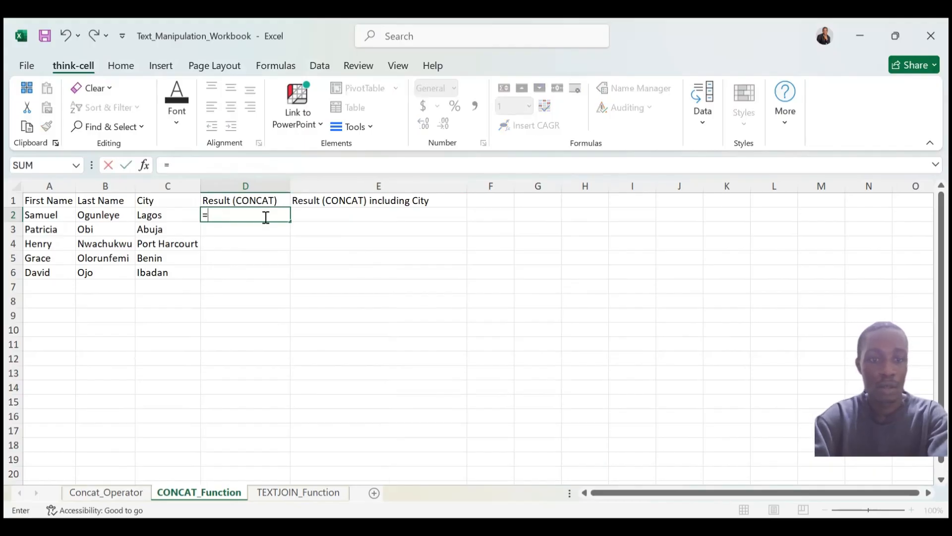
{"action": "type", "text": "conc"}
{"action": "double_click", "coordinate": [265, 230]}
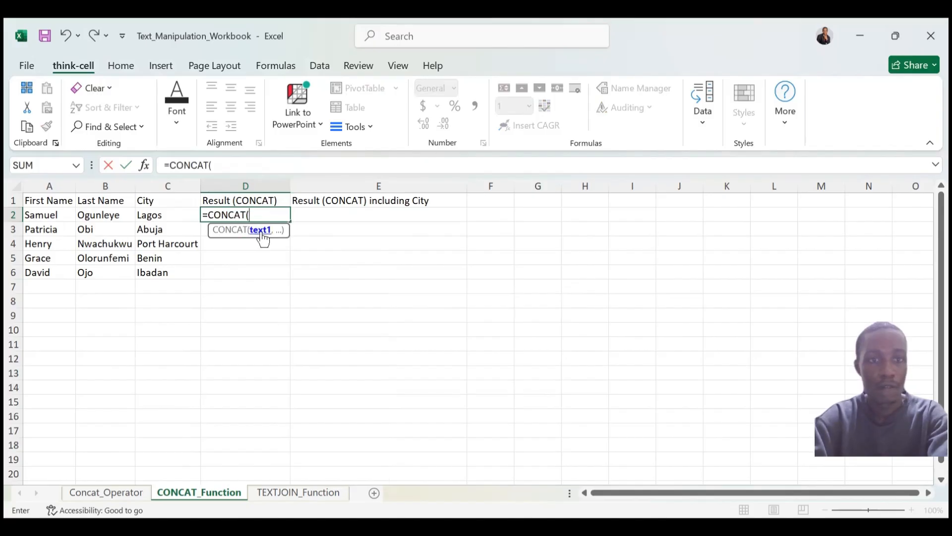
{"action": "left_click", "coordinate": [44, 215]}
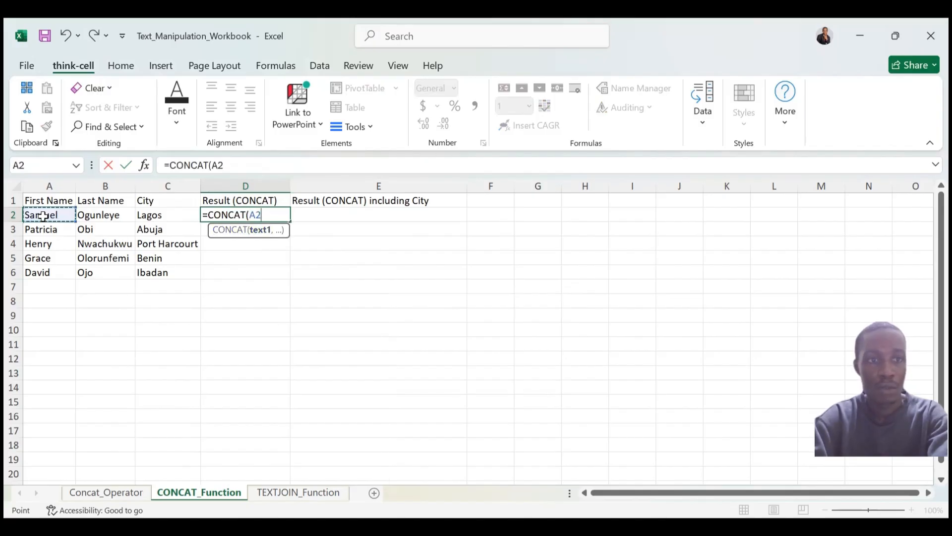
{"action": "type", "text": ","}
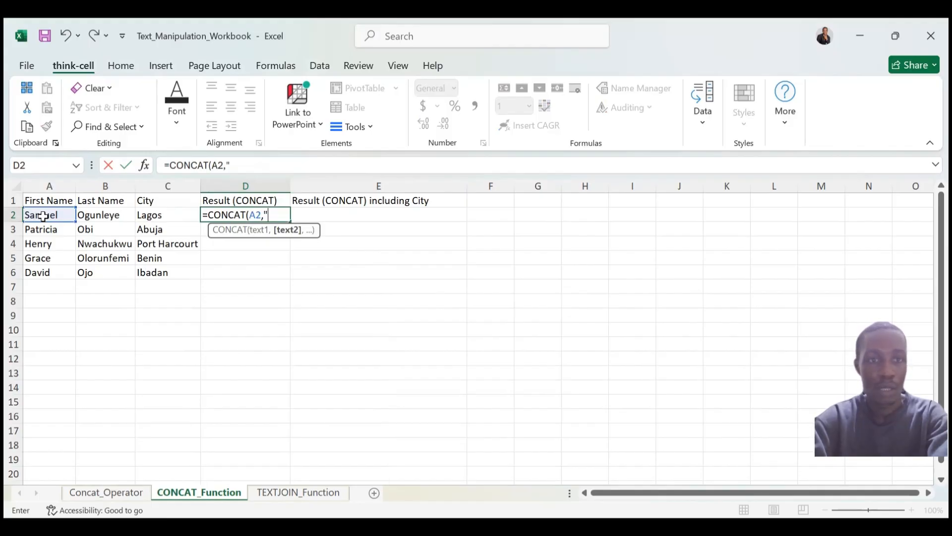
{"action": "type", "text": "\" \""}
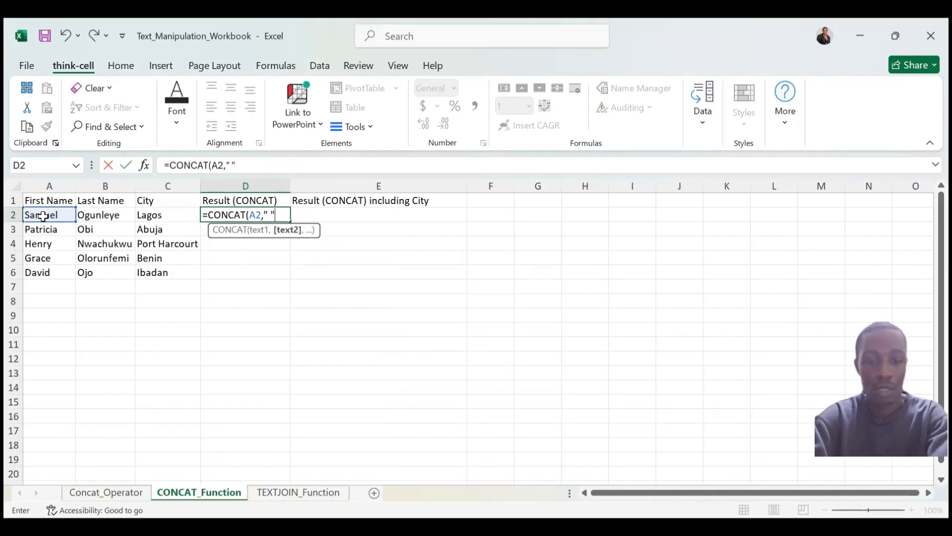
{"action": "type", "text": ","}
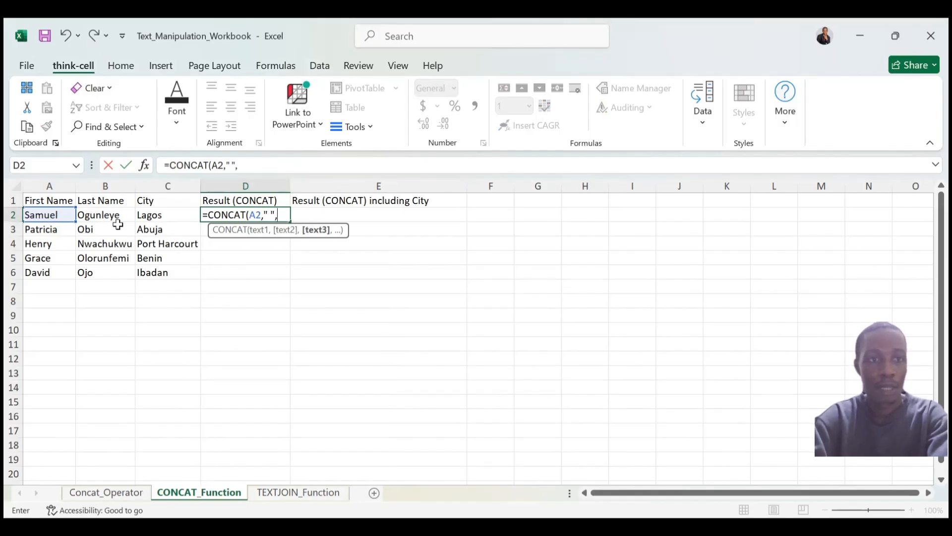
{"action": "left_click", "coordinate": [102, 217]}
{"action": "type", "text": ")"}
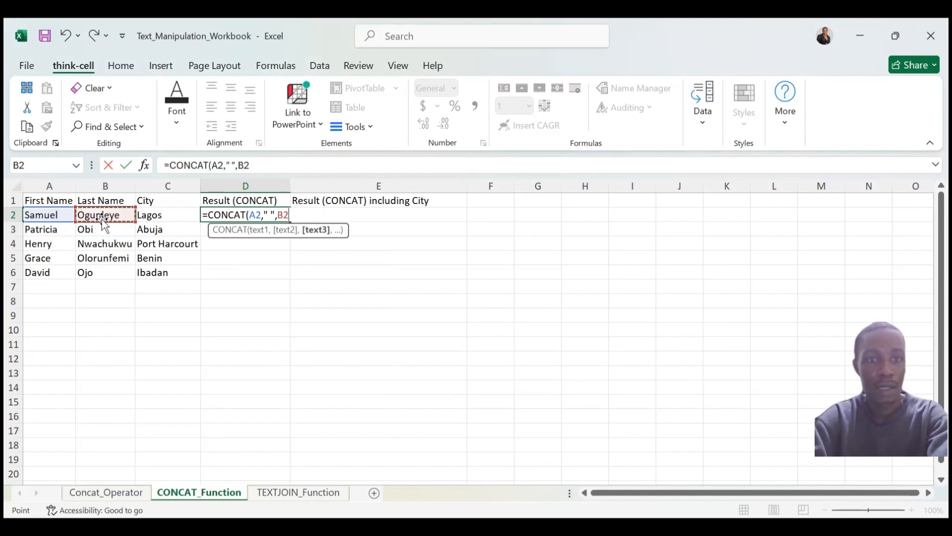
{"action": "key", "text": "Return"}
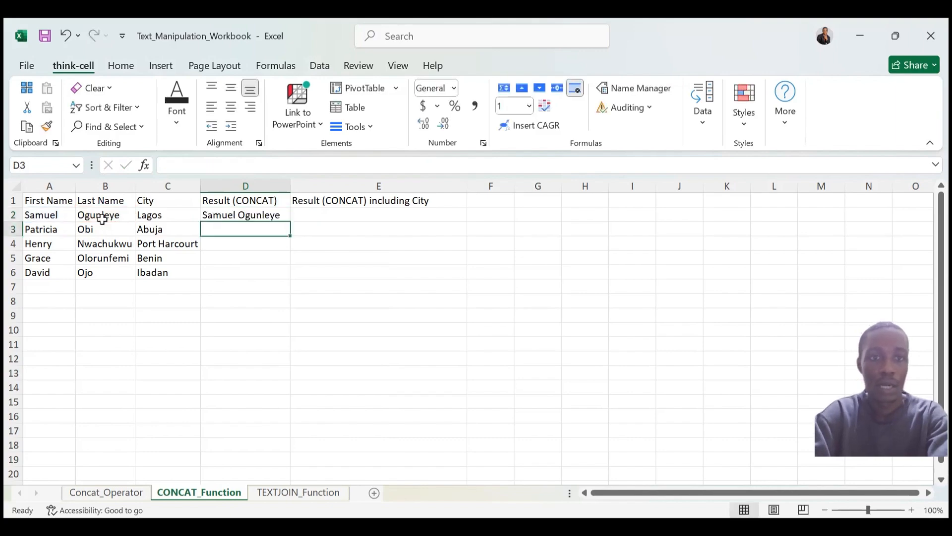
{"action": "left_click", "coordinate": [259, 213]}
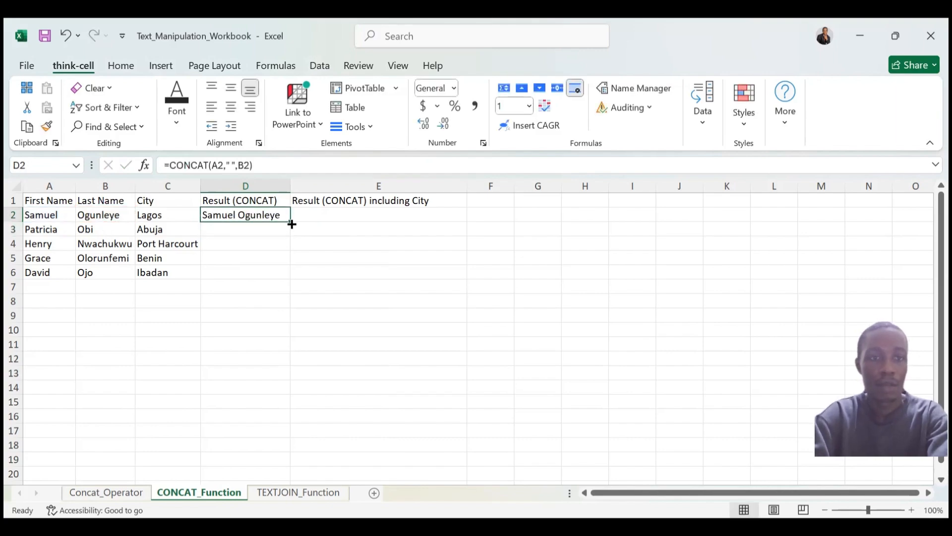
{"action": "double_click", "coordinate": [291, 222]}
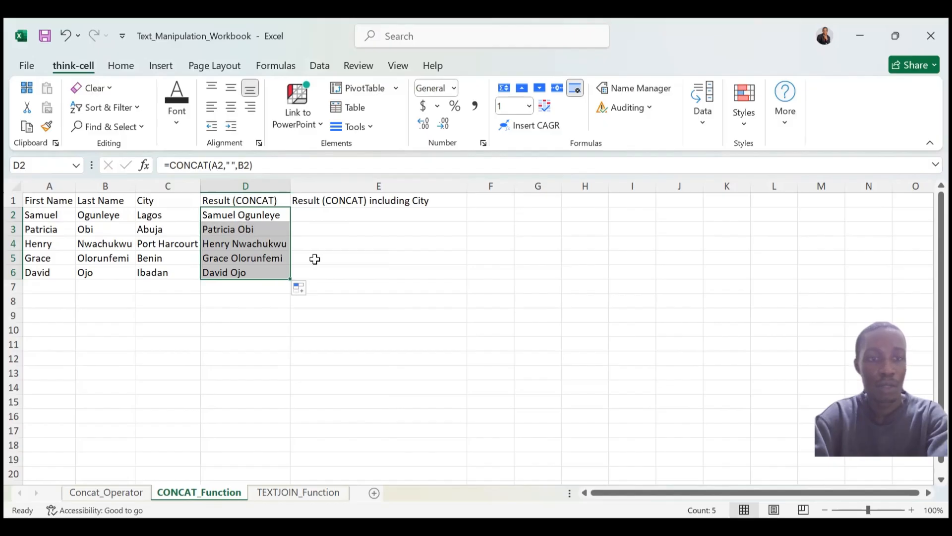
Start a CONCAT formula in E2 joining first name, last name and city with a space and a comma: =CONCAT(A2," ",B2,", ",C2
{"action": "left_click", "coordinate": [331, 218]}
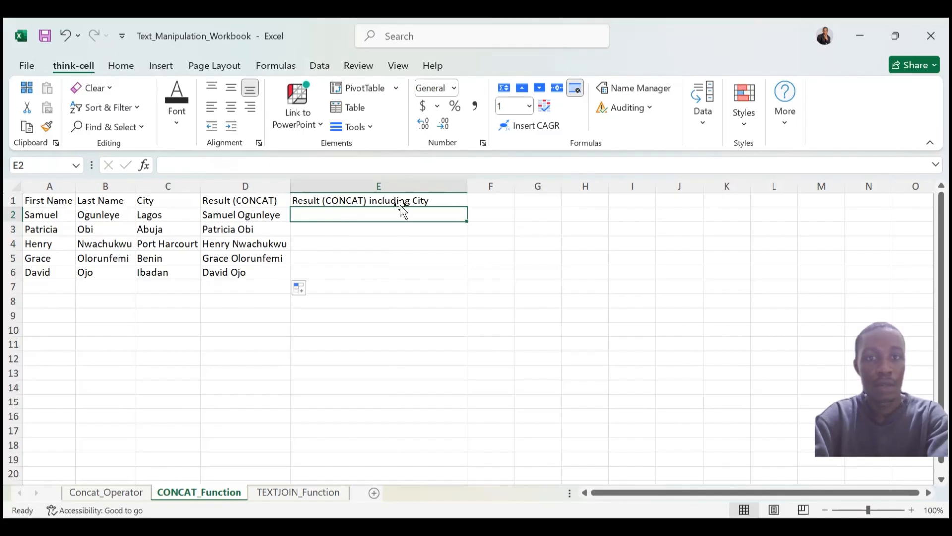
{"action": "type", "text": "="}
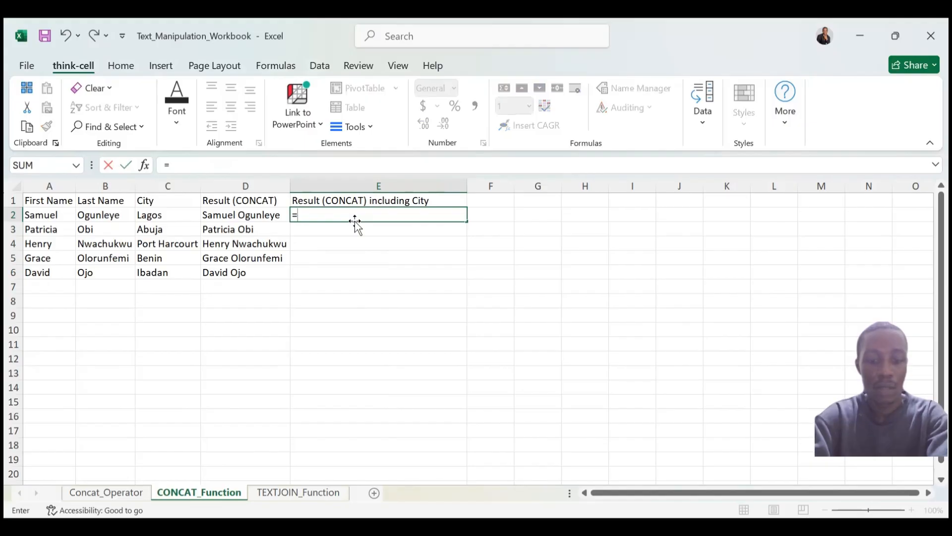
{"action": "type", "text": "CONCAT("}
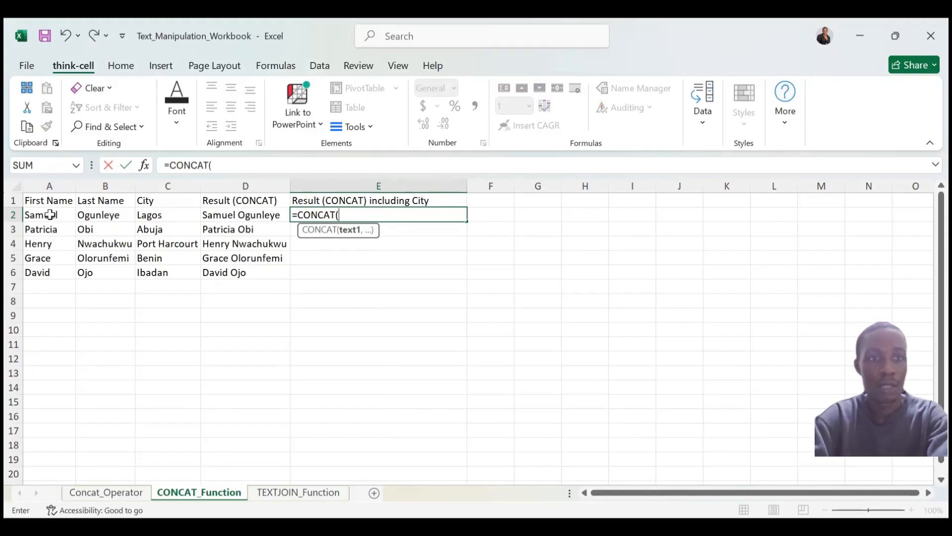
{"action": "left_click", "coordinate": [50, 214]}
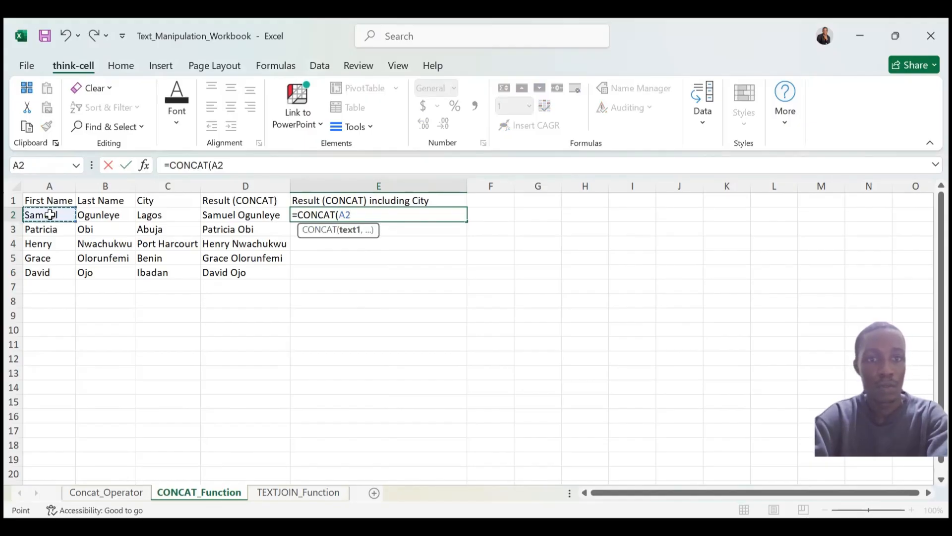
{"action": "type", "text": ",\""}
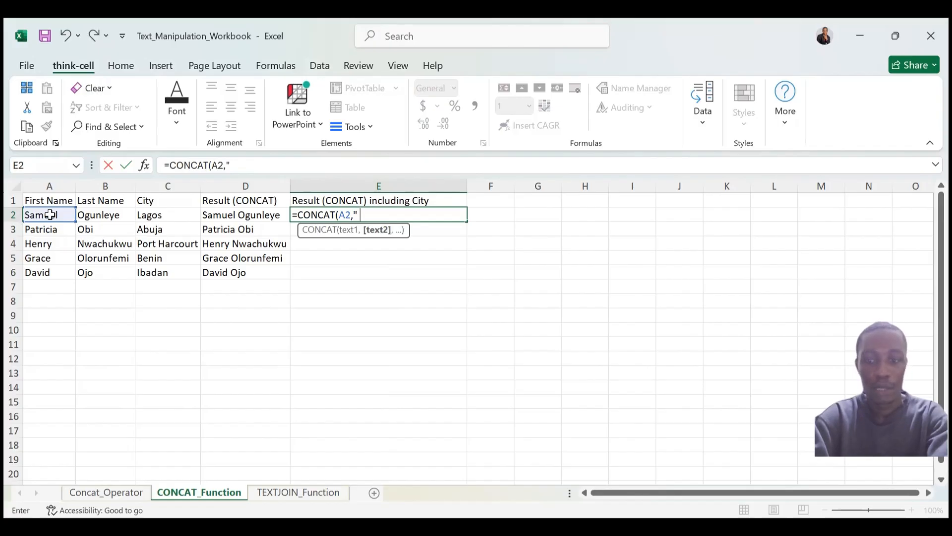
{"action": "type", "text": " \""}
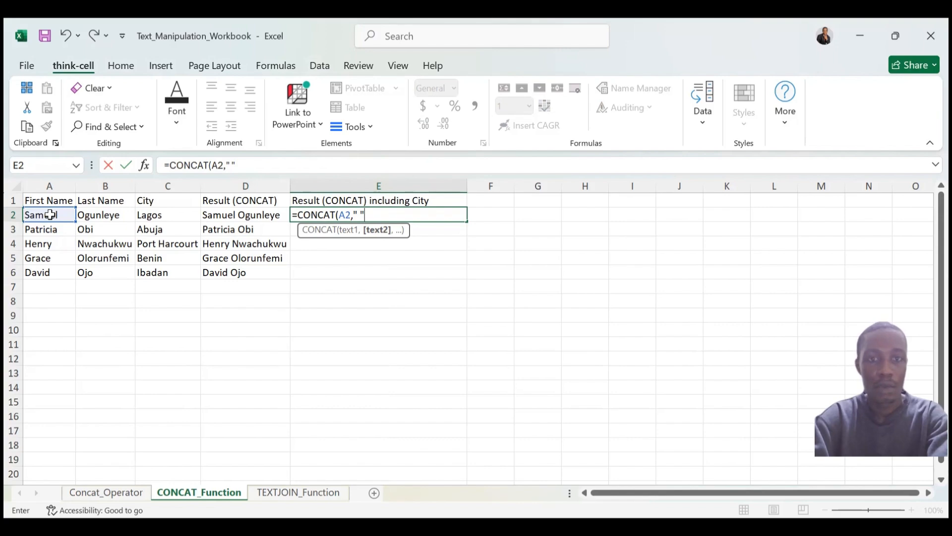
{"action": "type", "text": ","}
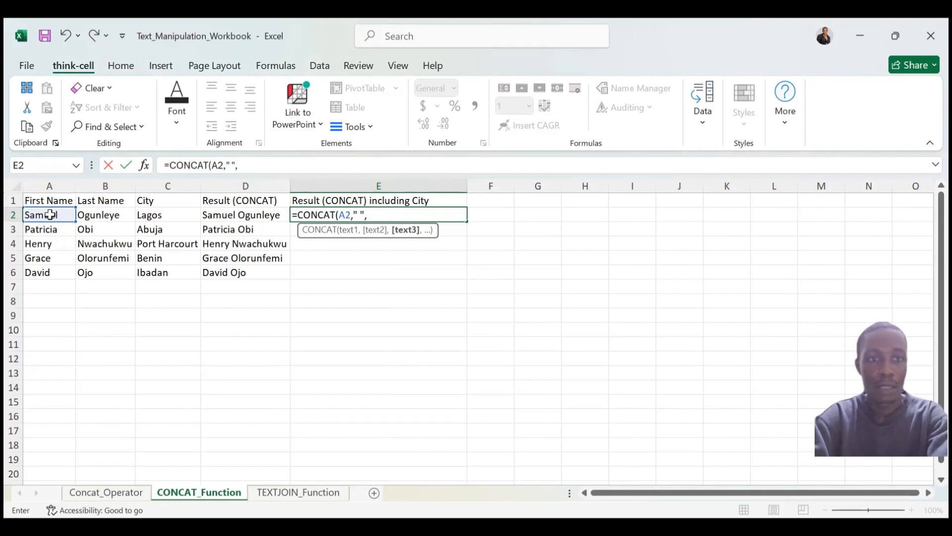
{"action": "left_click", "coordinate": [107, 213]}
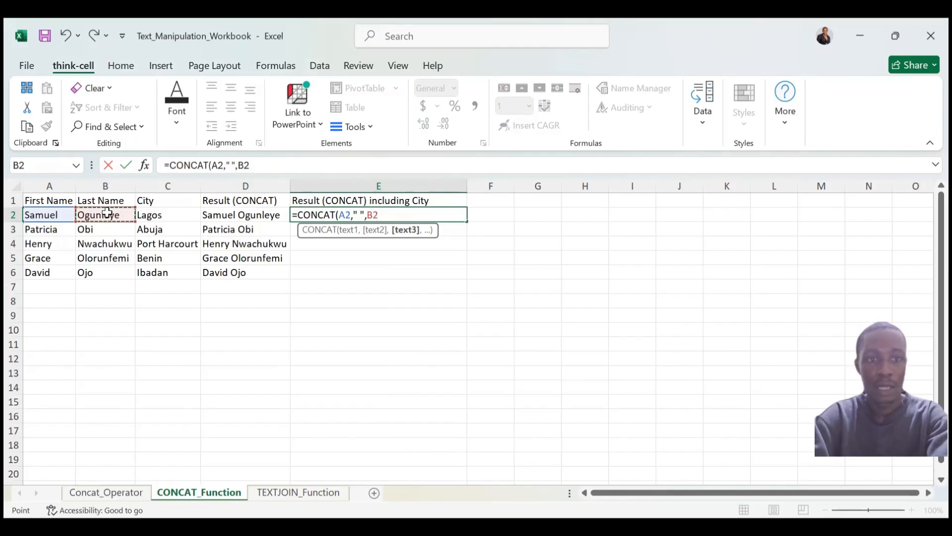
{"action": "type", "text": ",\""}
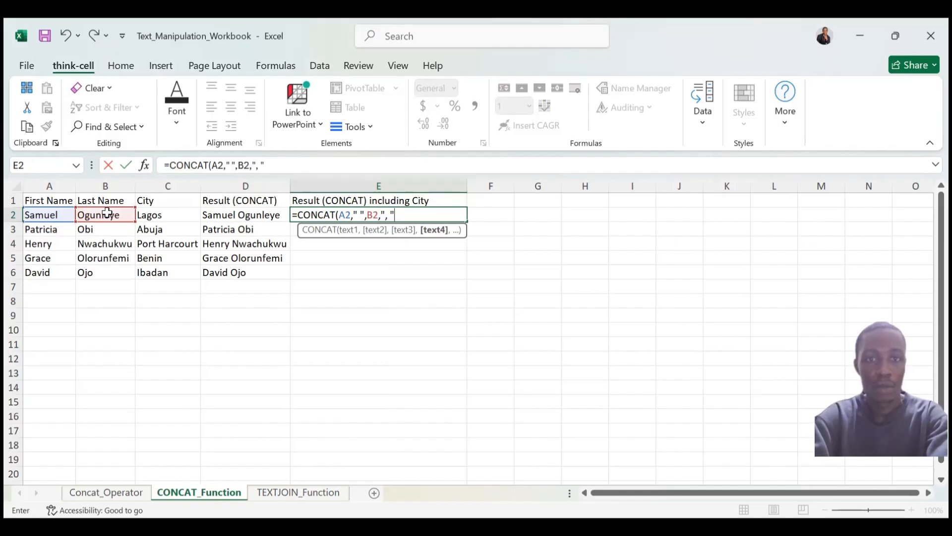
{"action": "type", "text": ","}
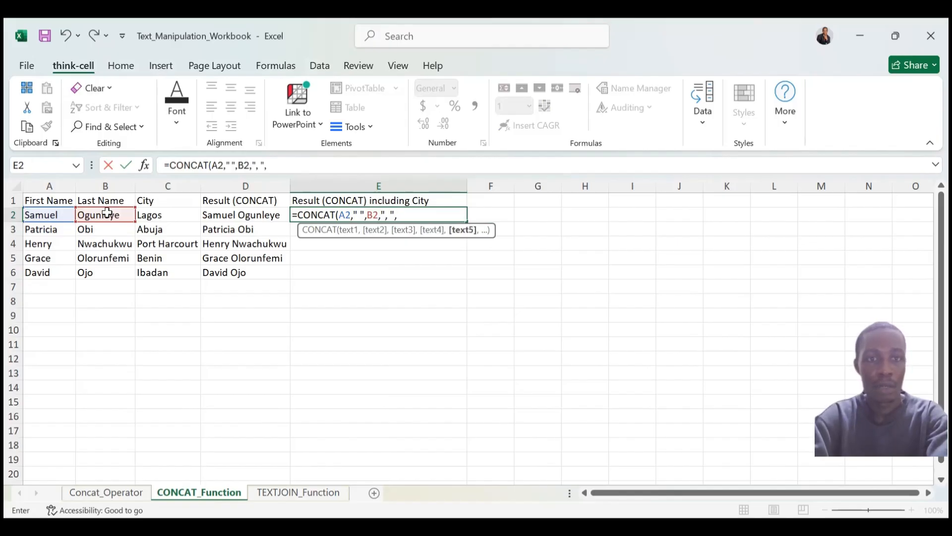
{"action": "left_click", "coordinate": [147, 214]}
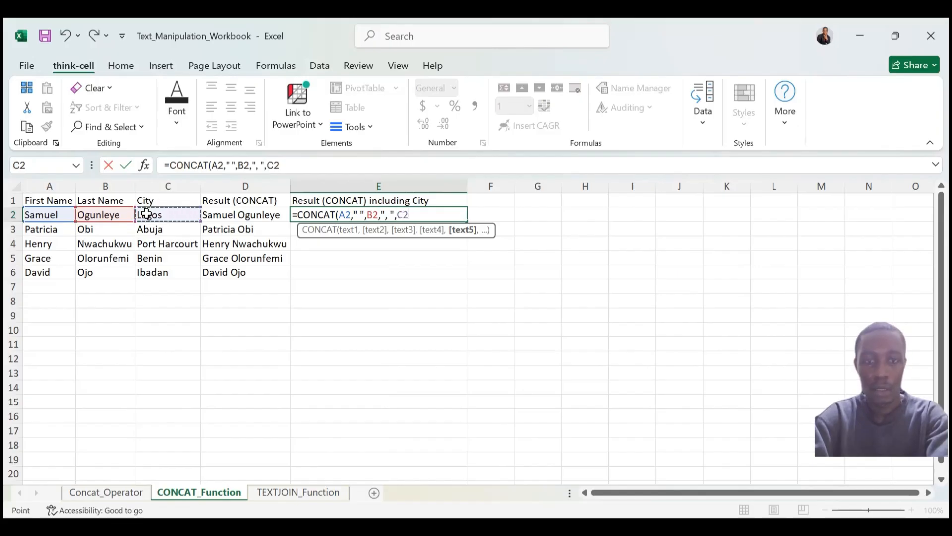
Complete the E2 formula with a space and an absolute reference to the City header, ," ",$C$1), and fill it down through E6
{"action": "type", "text": ",\""}
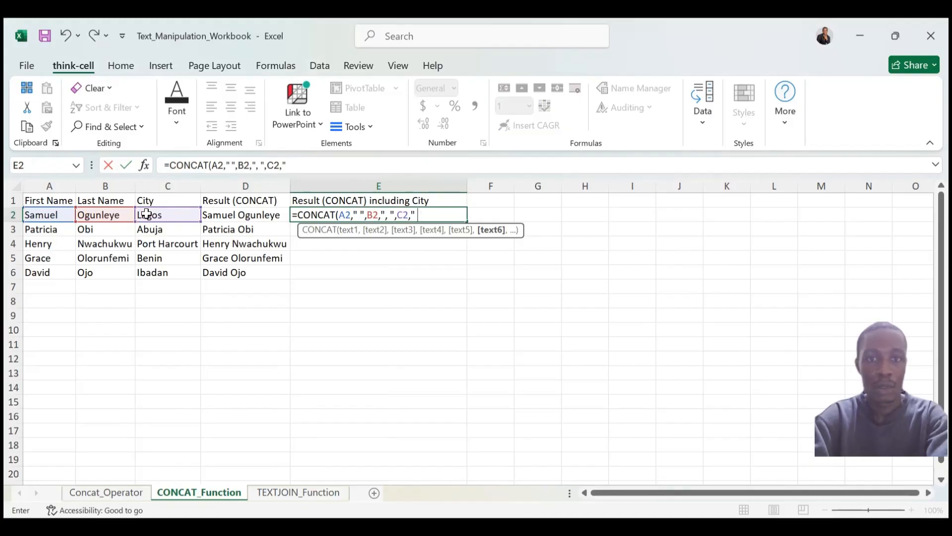
{"action": "type", "text": " \","}
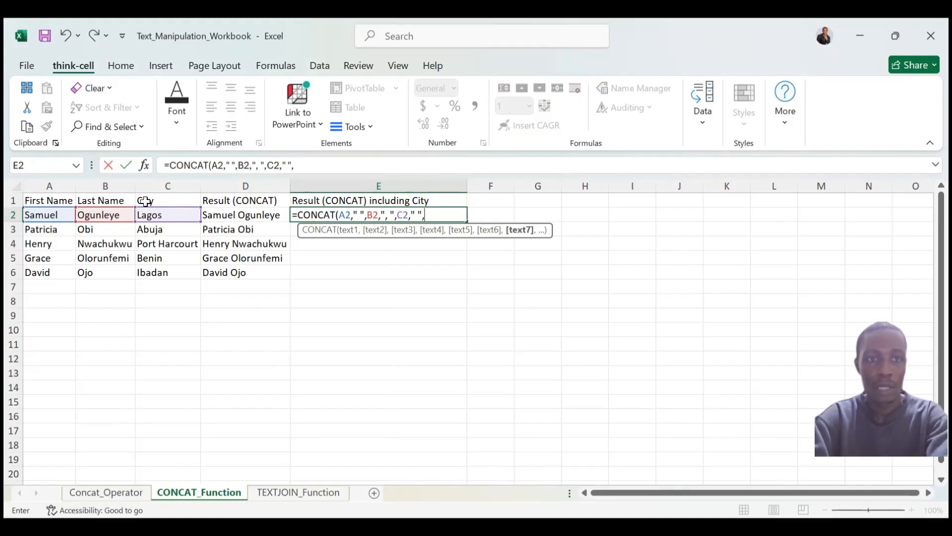
{"action": "left_click", "coordinate": [145, 201]}
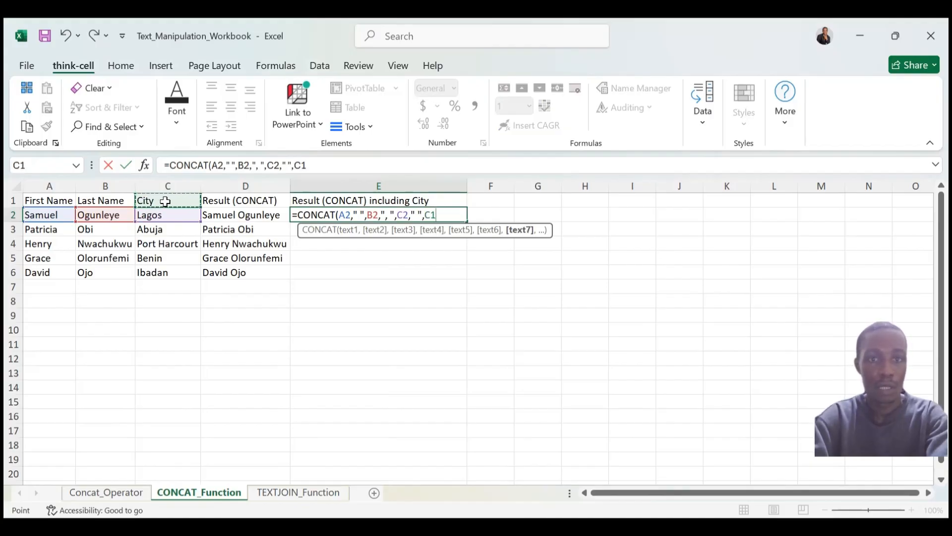
{"action": "key", "text": "F4"}
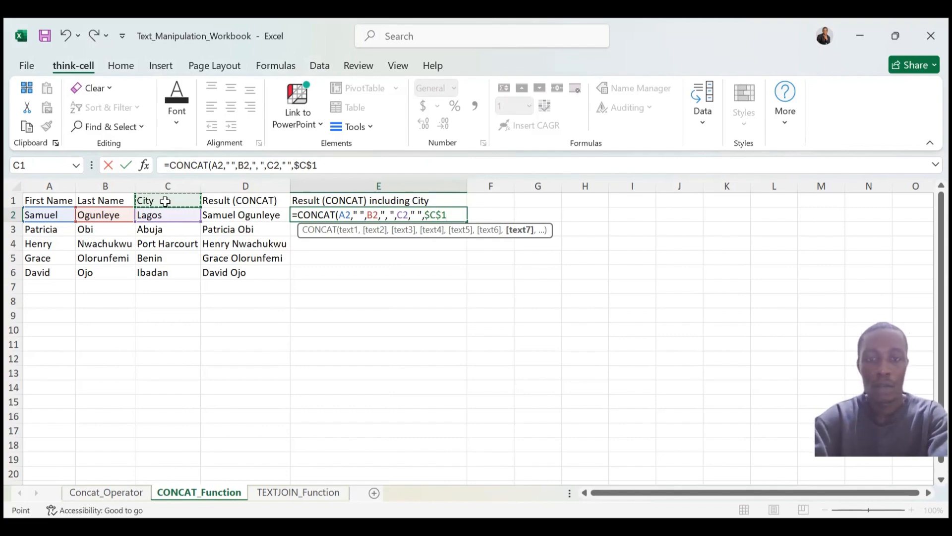
{"action": "type", "text": ")"}
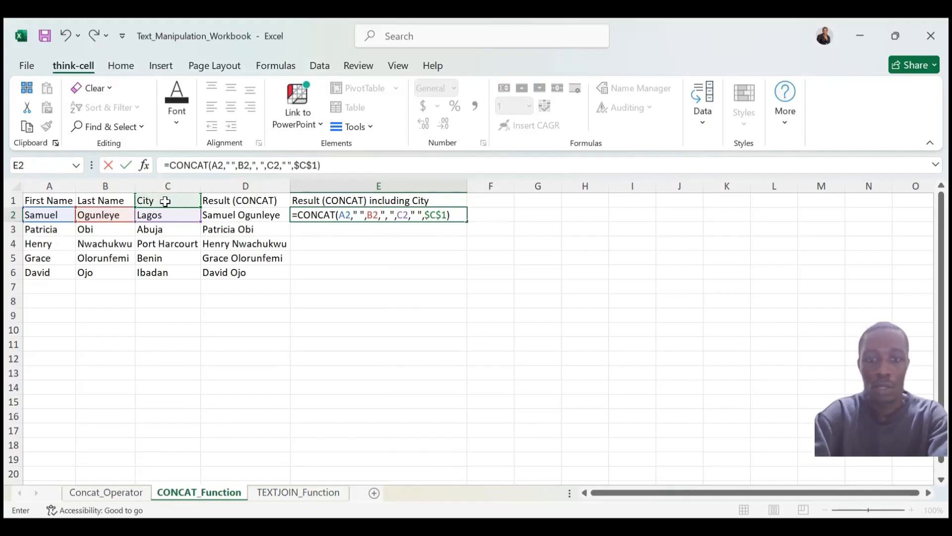
{"action": "key", "text": "Return"}
{"action": "left_click", "coordinate": [424, 217]}
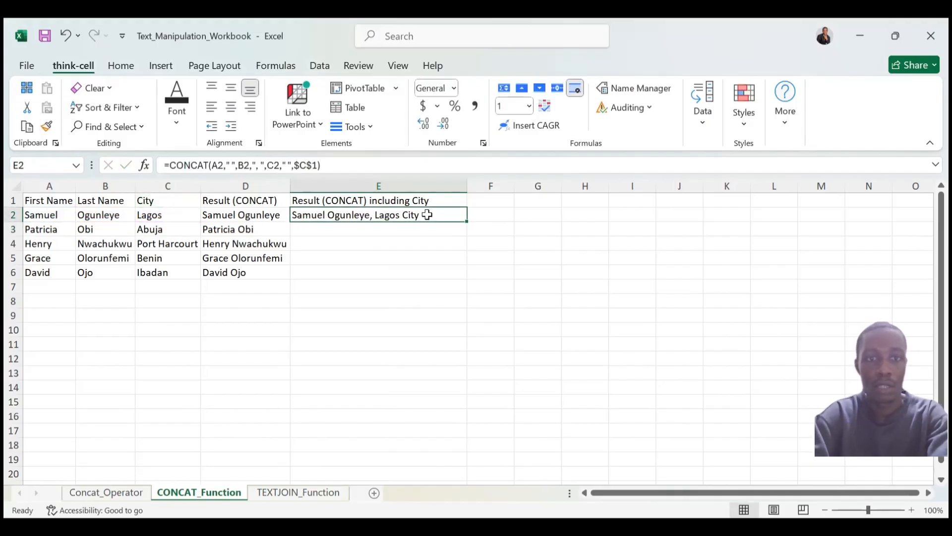
{"action": "double_click", "coordinate": [469, 219]}
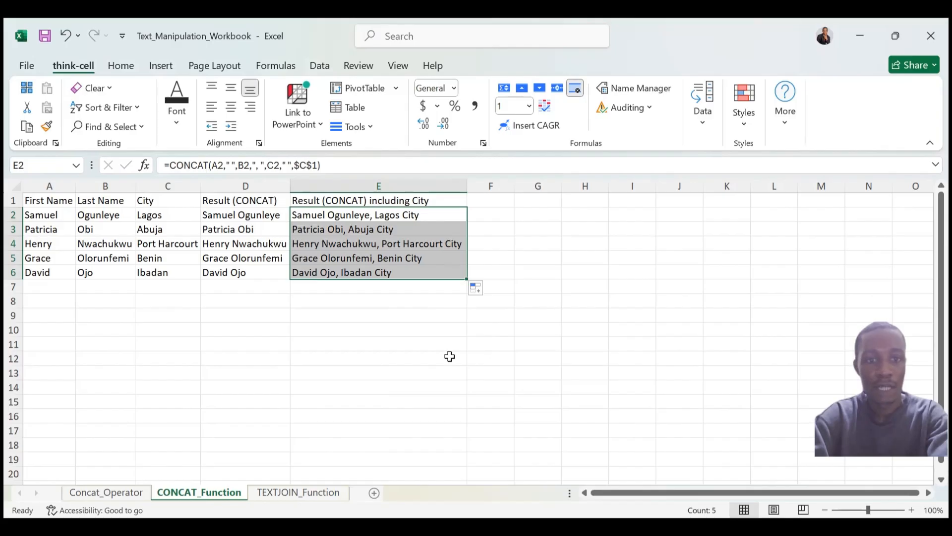
On the TEXTJOIN_Function sheet, start a TEXTJOIN formula in C2 with a comma-and-space delimiter and empty cells ignored: =TEXTJOIN(", ",TRUE,
{"action": "left_click", "coordinate": [320, 497]}
{"action": "left_click", "coordinate": [237, 214]}
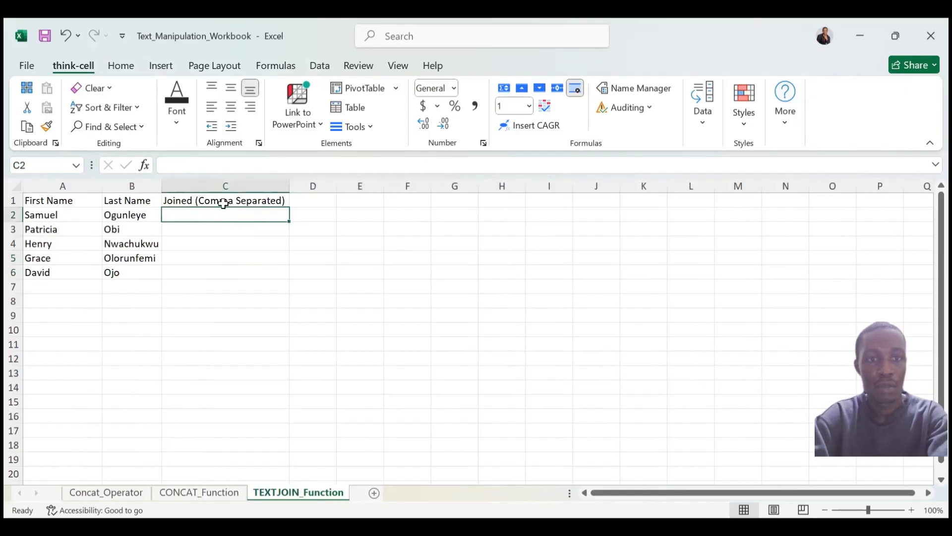
{"action": "type", "text": "="}
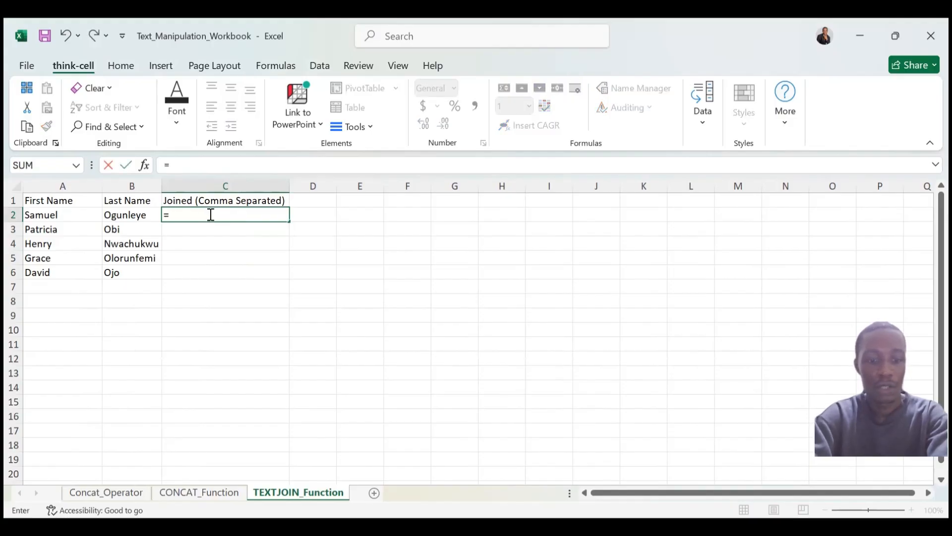
{"action": "type", "text": "TEXTJOIN("}
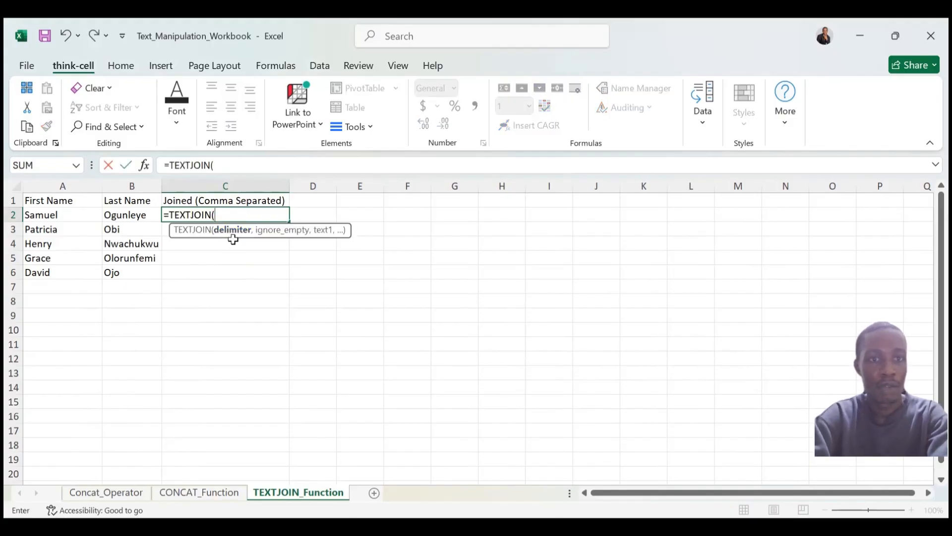
{"action": "type", "text": "\""}
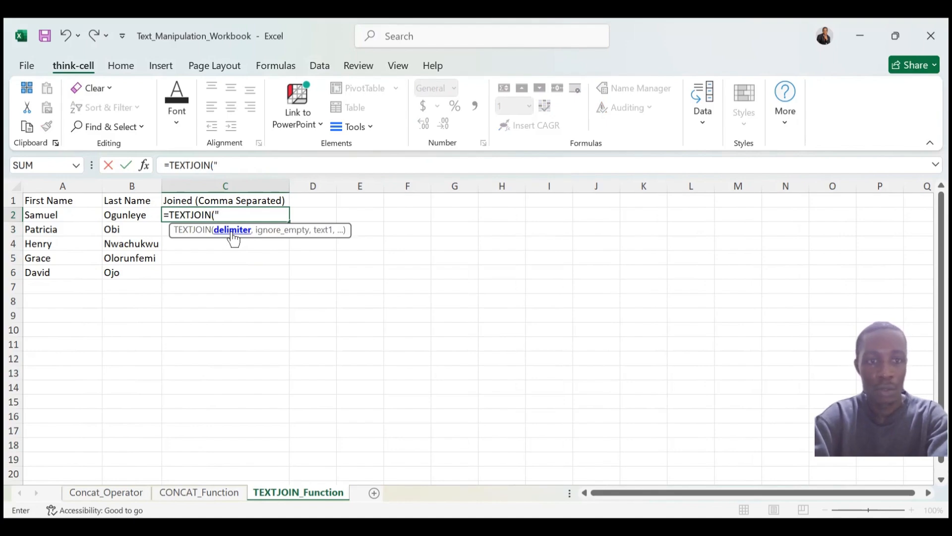
{"action": "type", "text": ","}
{"action": "type", "text": "\""}
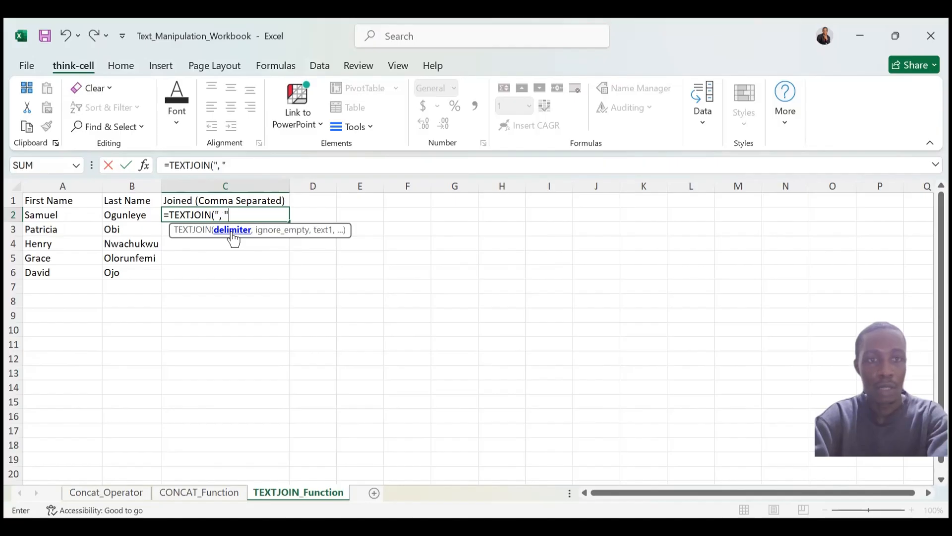
{"action": "type", "text": ","}
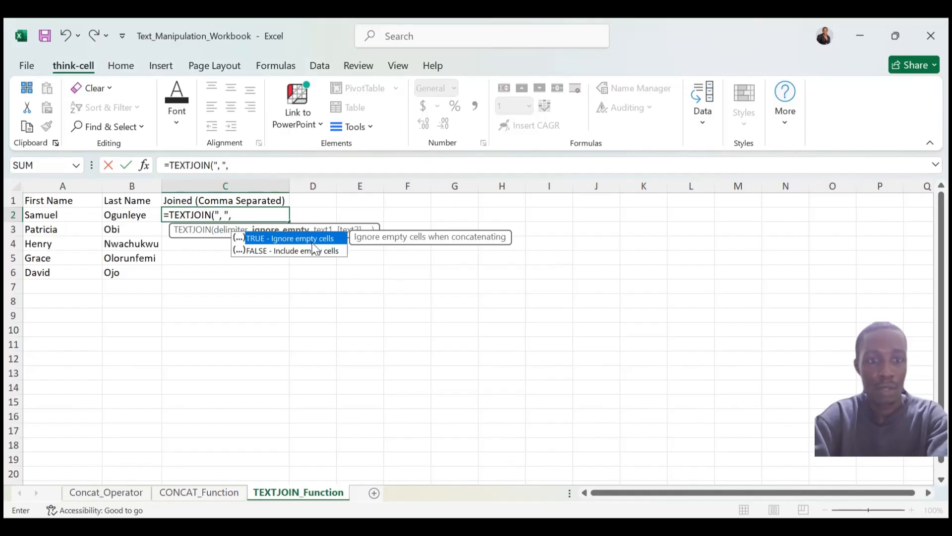
{"action": "key", "text": "Tab"}
{"action": "type", "text": ","}
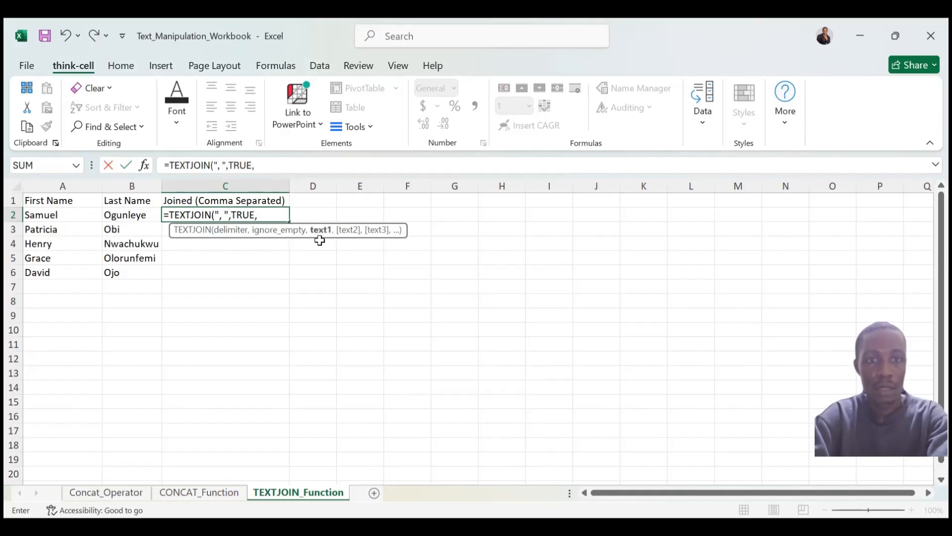
Complete the C2 formula with the first and last name cells, A2,B2), and fill it down through C6
{"action": "left_click", "coordinate": [55, 217]}
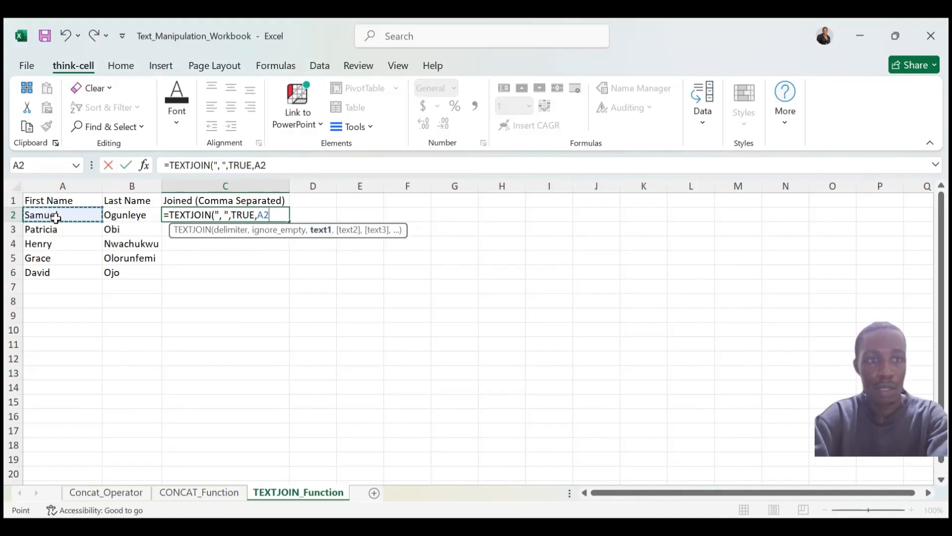
{"action": "type", "text": ","}
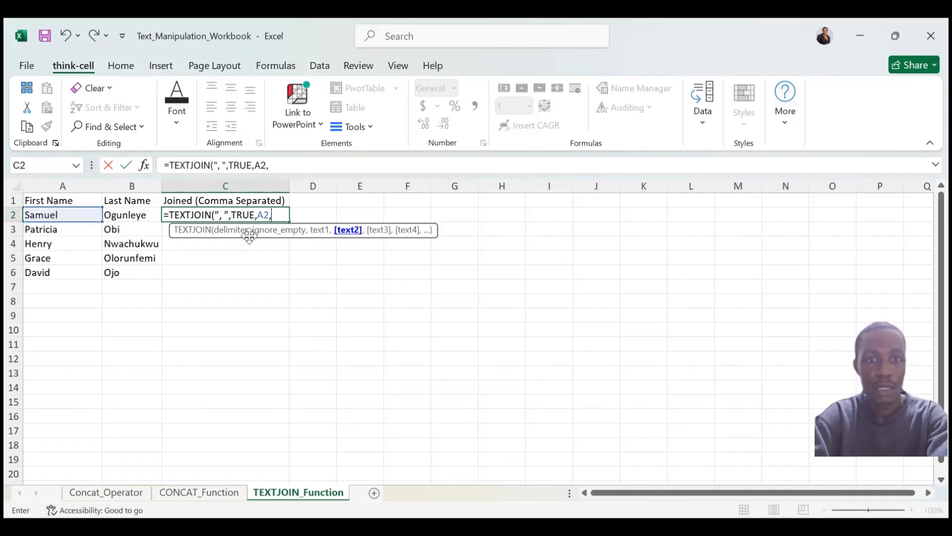
{"action": "left_click", "coordinate": [132, 216]}
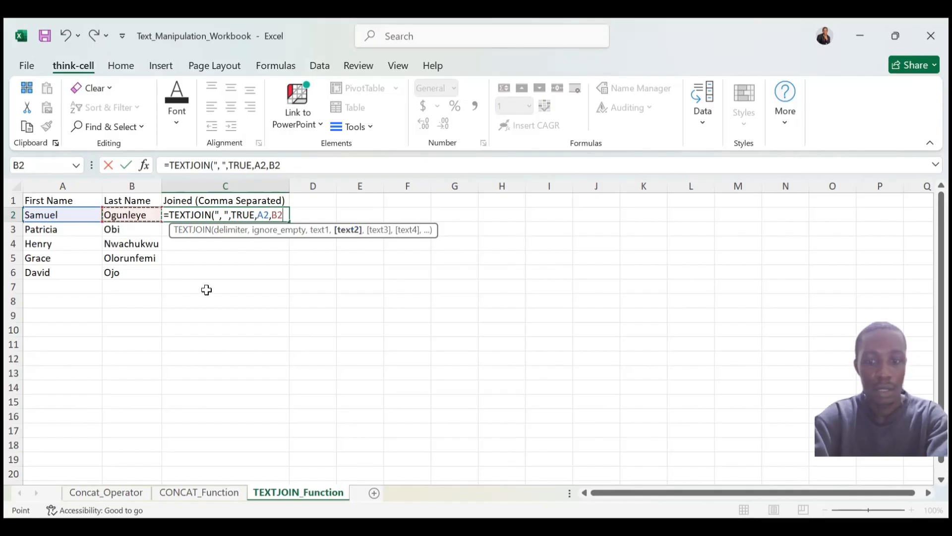
{"action": "key", "text": "Return"}
{"action": "left_click", "coordinate": [273, 218]}
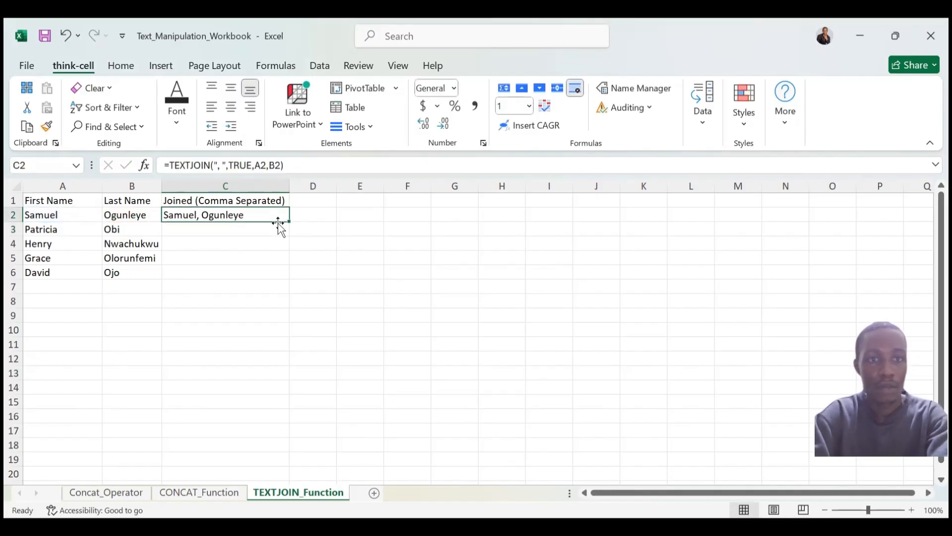
{"action": "double_click", "coordinate": [289, 221]}
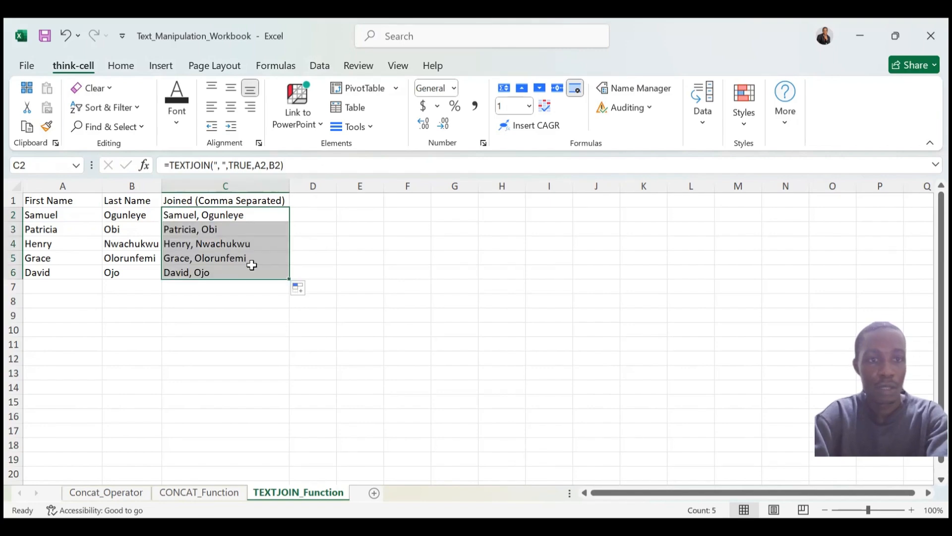
Review the joined-text results on the CONCAT_Function and Concat_Operator sheets, ending on CONCAT_Function
{"action": "left_click", "coordinate": [215, 487]}
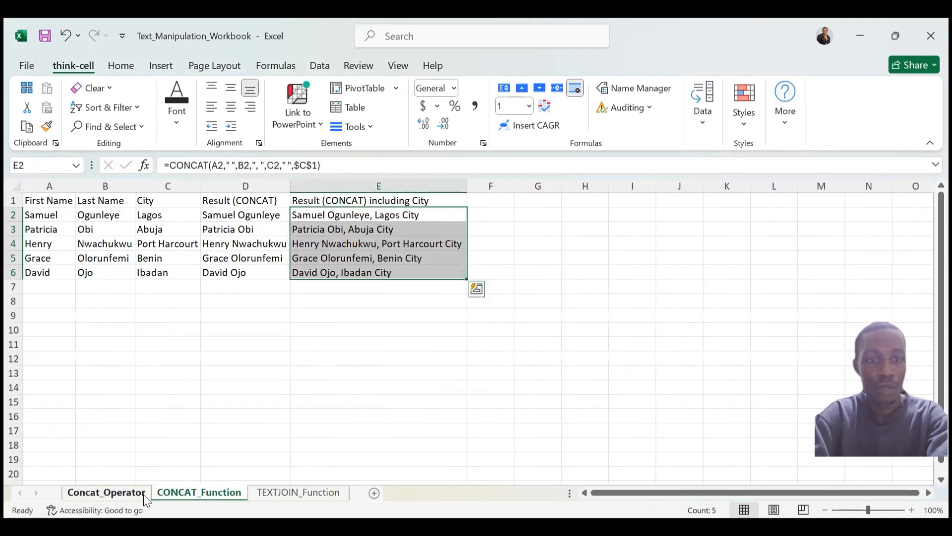
{"action": "left_click", "coordinate": [126, 494]}
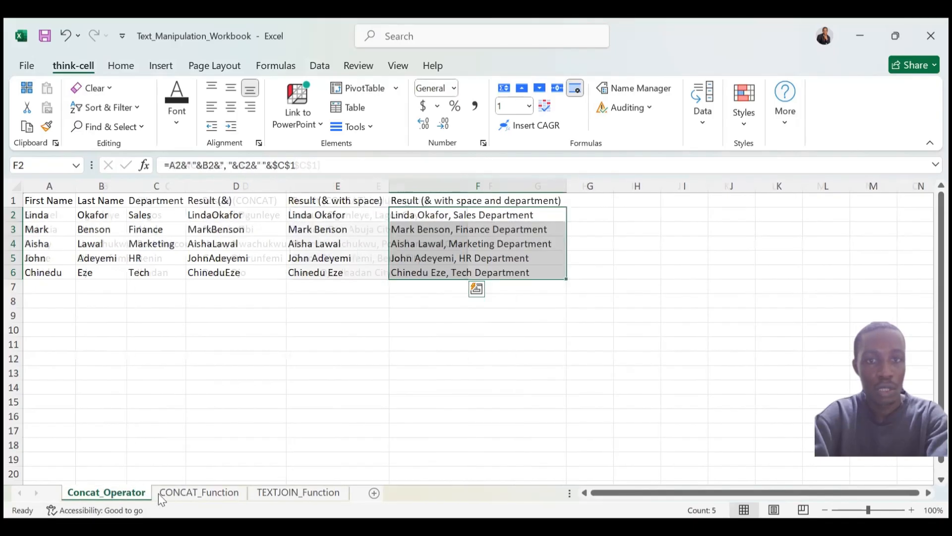
{"action": "left_click", "coordinate": [192, 494]}
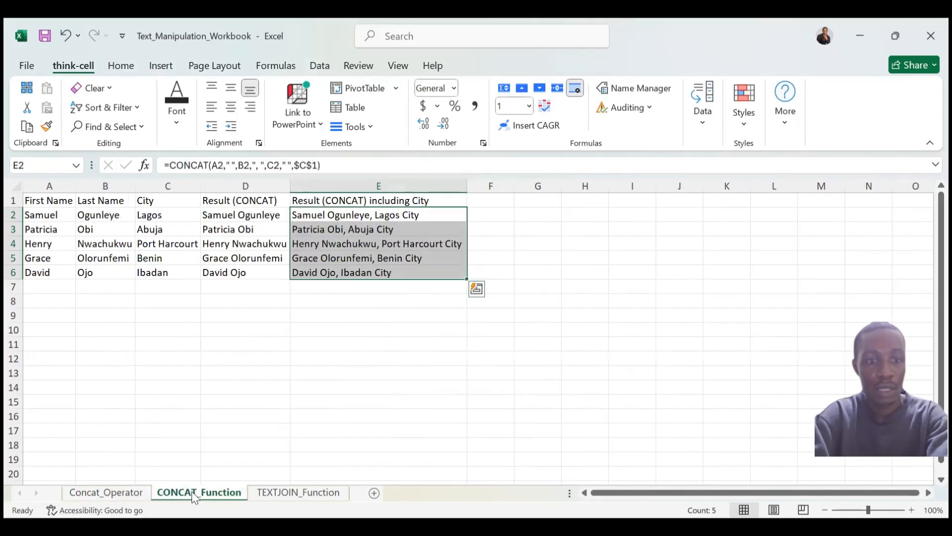